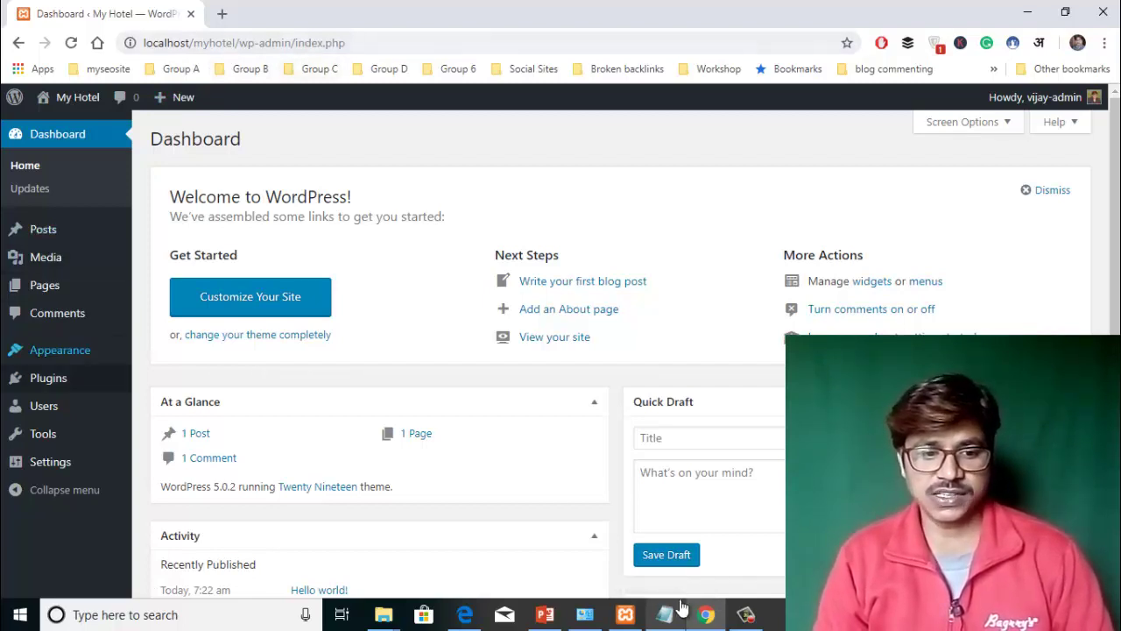
Open the site's General Settings page.
mouse_move(50, 462)
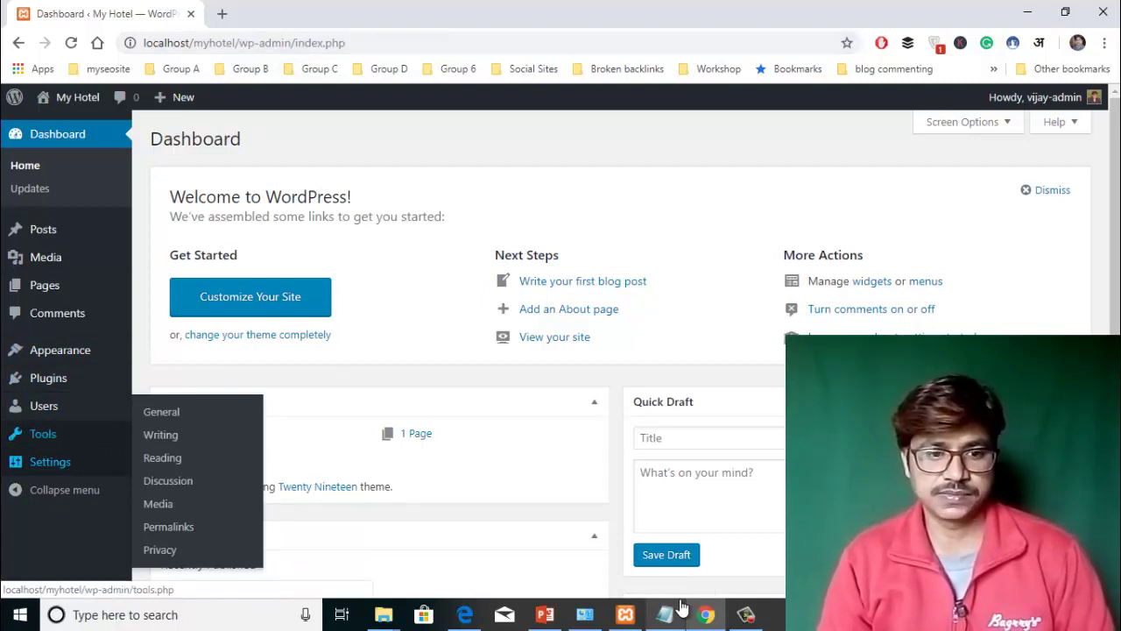
mouse_move(43, 434)
click(50, 462)
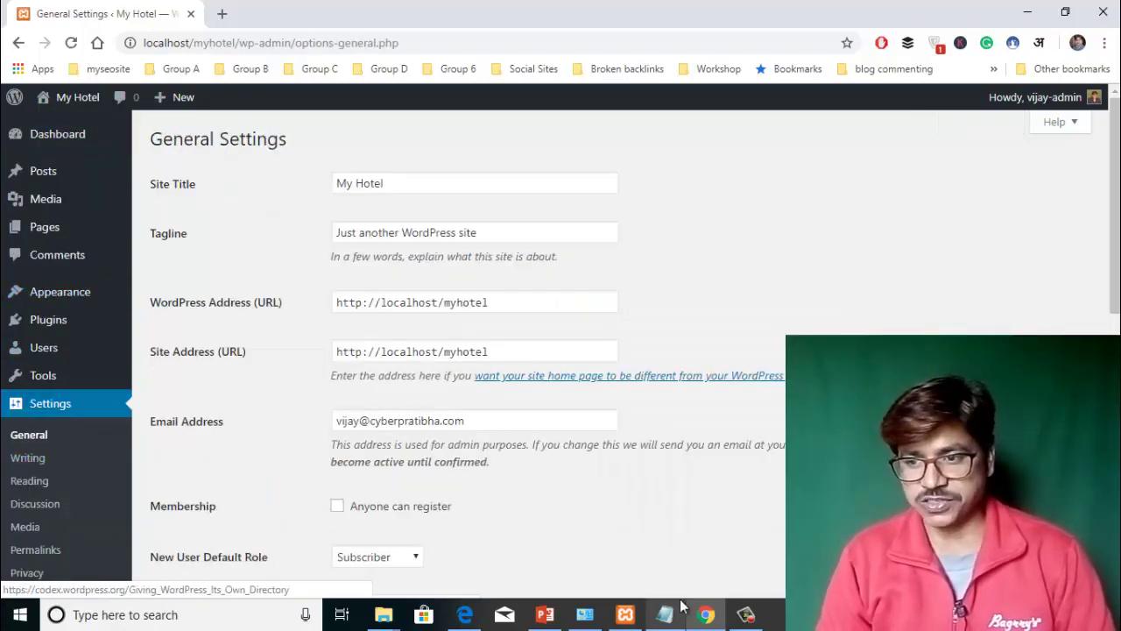
scroll(682, 605, down, 1)
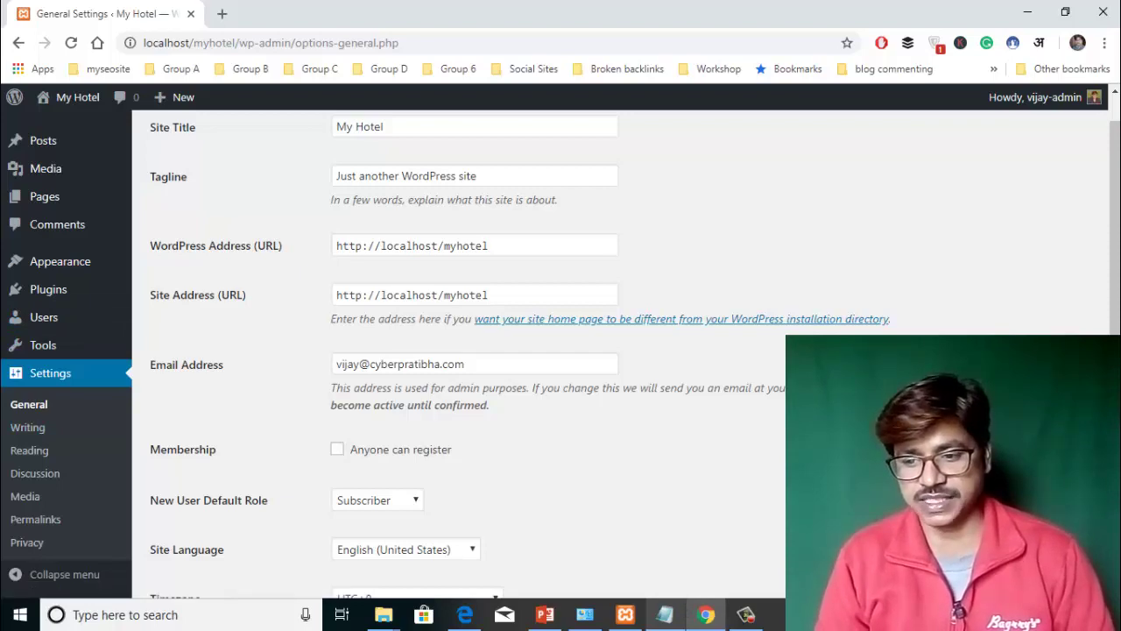
Start a screen sketch of the settings page, circle and tick the Site Title value, and circle the Tagline value.
key(super+w)
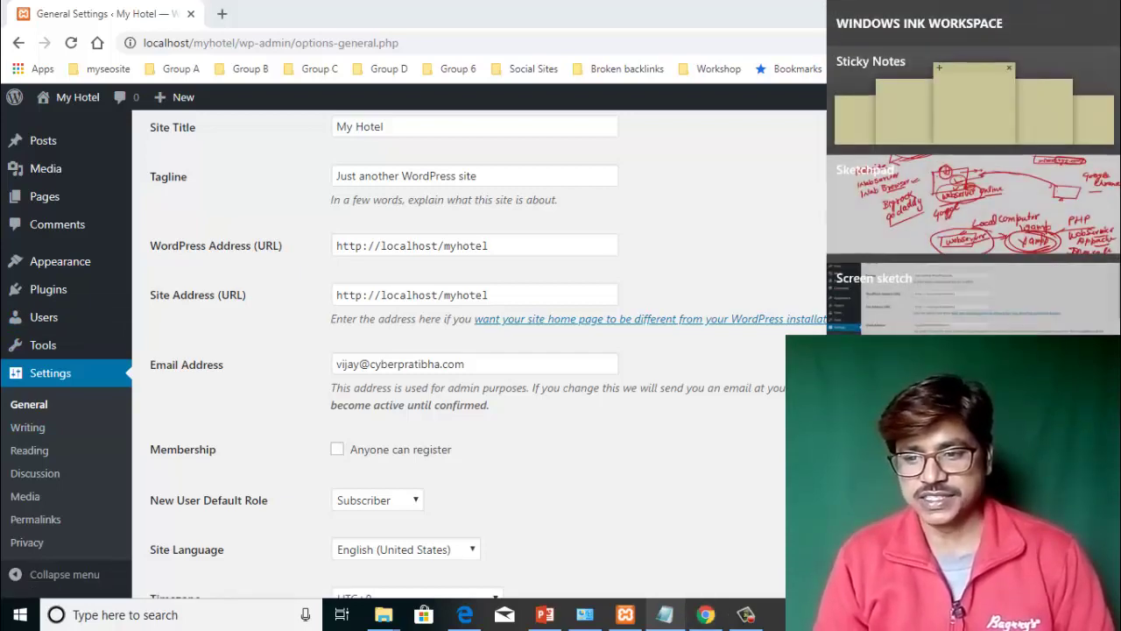
click(972, 347)
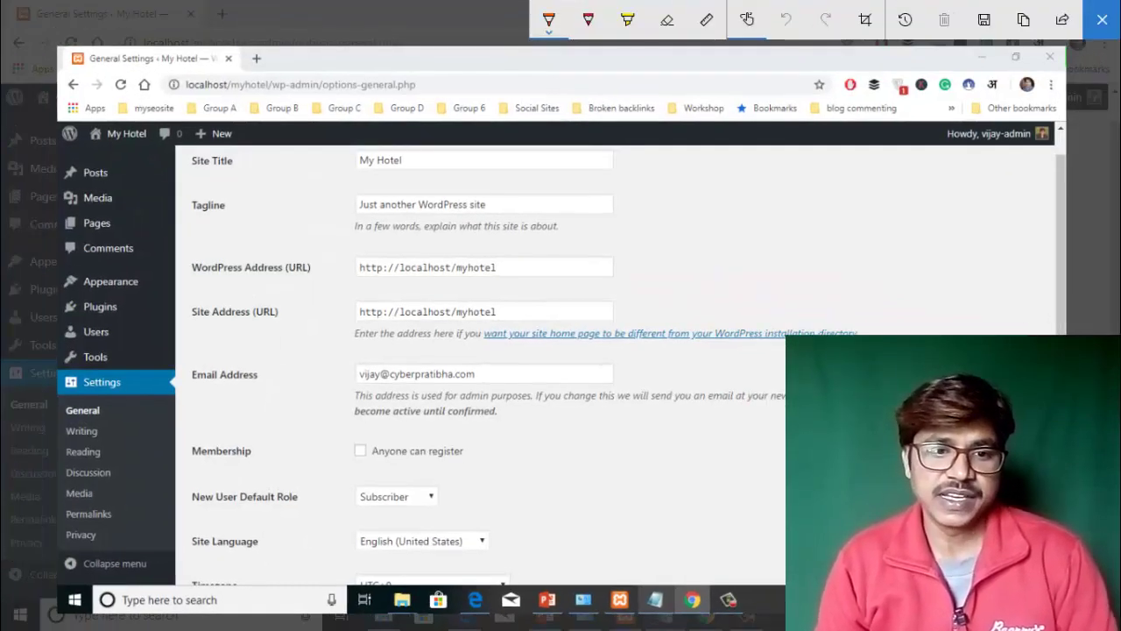
mouse_move(331, 103)
mouse_down()
mouse_move(286, 123)
mouse_move(387, 137)
mouse_move(298, 104)
mouse_up()
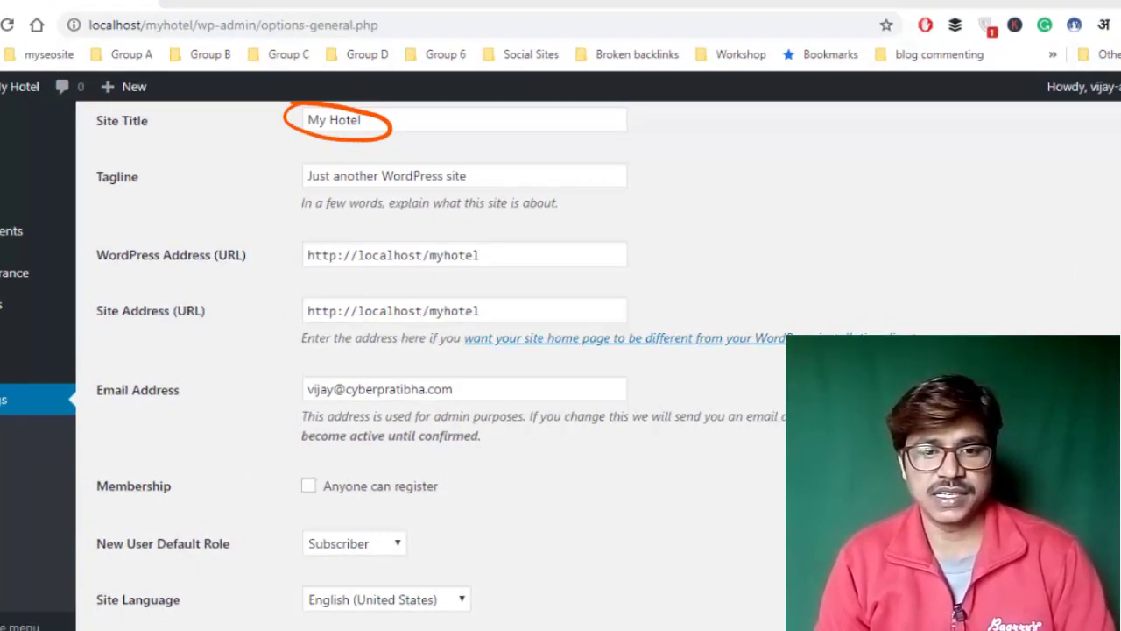
drag(367, 117, 412, 118)
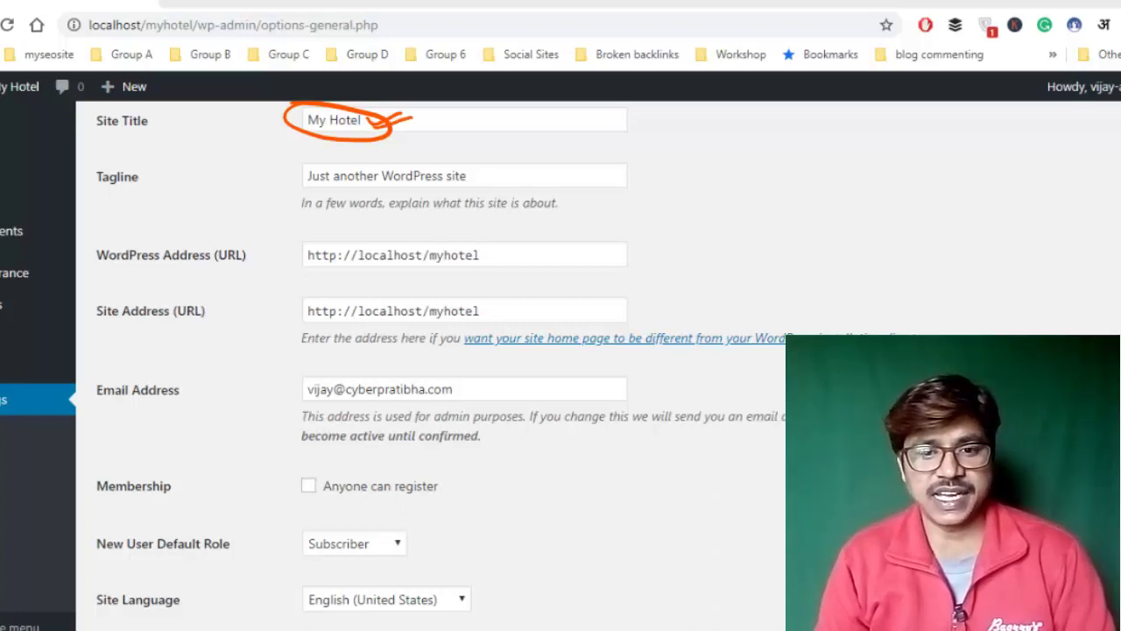
mouse_move(495, 162)
mouse_down()
mouse_move(430, 147)
mouse_move(294, 197)
mouse_move(524, 171)
mouse_move(438, 147)
mouse_up()
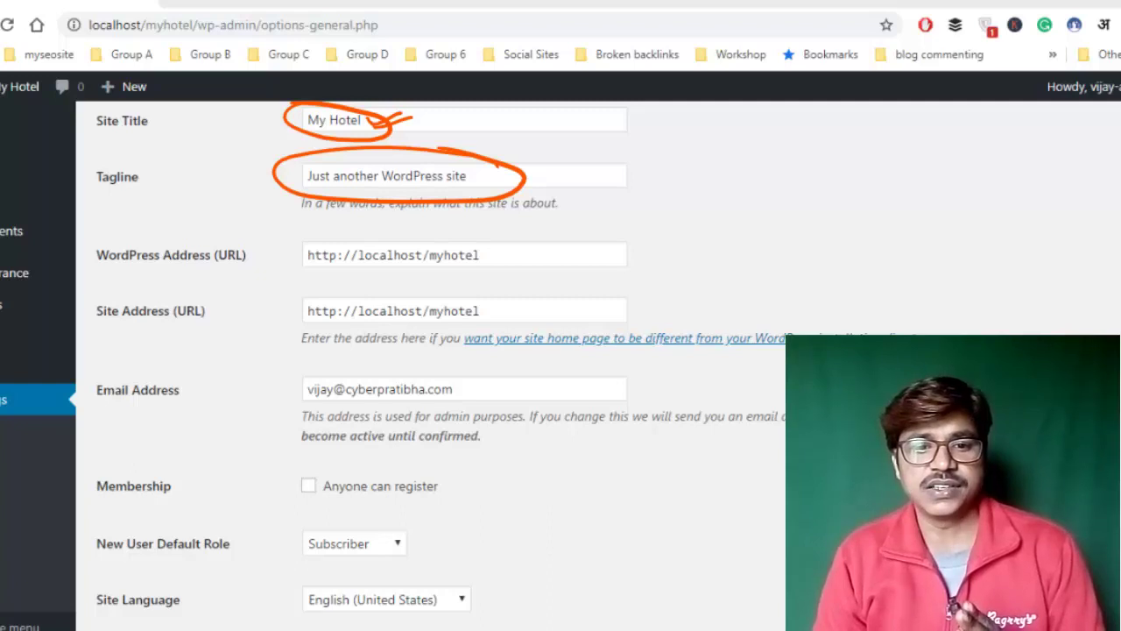
Mark the WordPress Address and Site Address fields with pen strokes, and circle and tick the Email Address value.
drag(251, 275, 302, 254)
drag(254, 307, 323, 303)
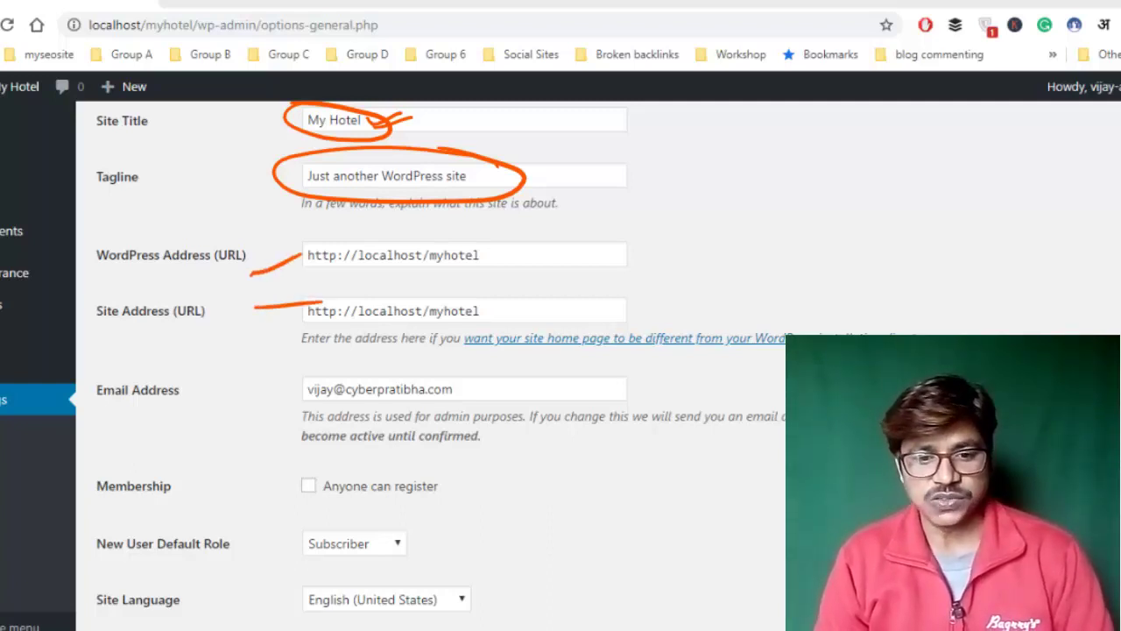
mouse_move(496, 382)
mouse_down()
mouse_move(458, 364)
mouse_move(294, 396)
mouse_move(521, 375)
mouse_move(435, 355)
mouse_up()
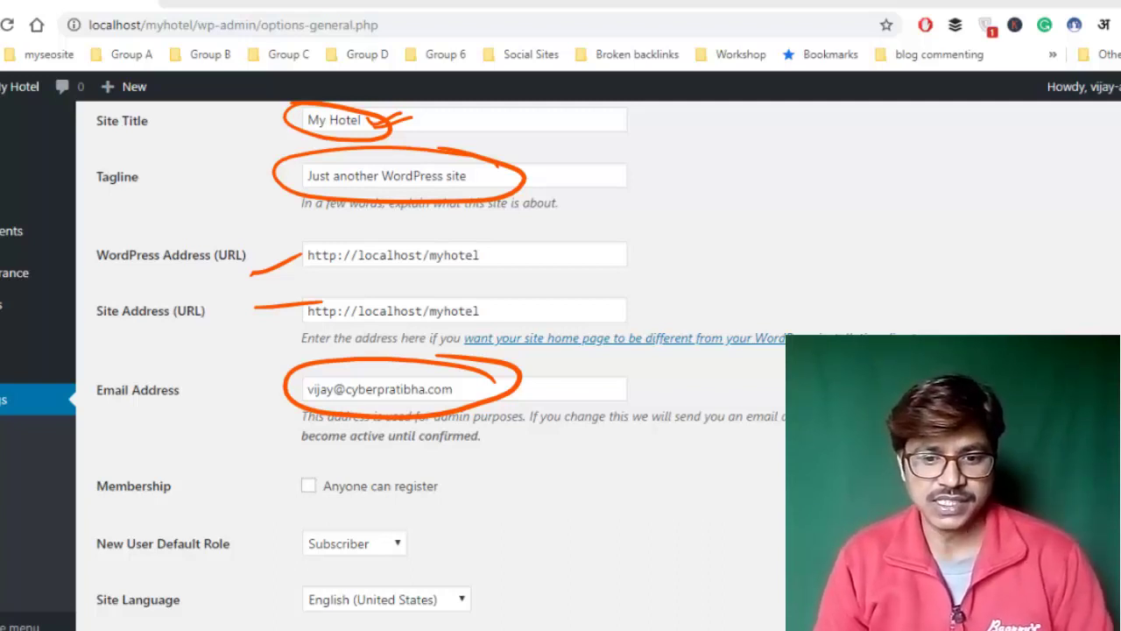
drag(462, 378, 506, 366)
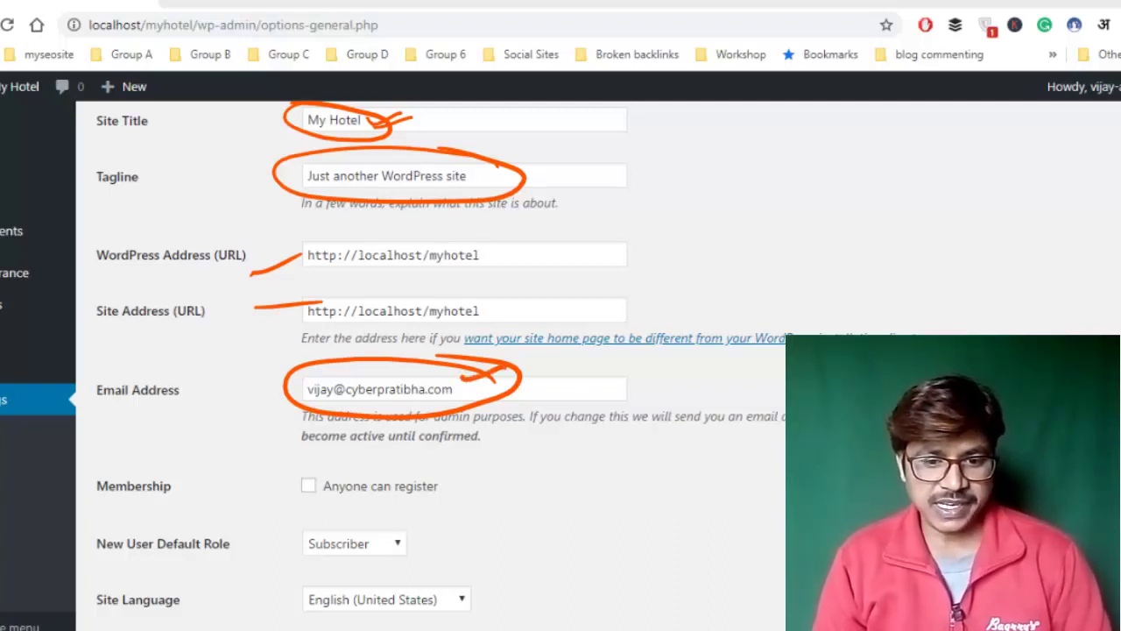
Circle the Membership option, cross its checkbox with the pen, and circle the New User Default Role setting.
mouse_move(324, 462)
mouse_down()
mouse_move(286, 476)
mouse_move(428, 500)
mouse_move(380, 457)
mouse_move(280, 469)
mouse_move(303, 490)
mouse_move(326, 475)
mouse_up()
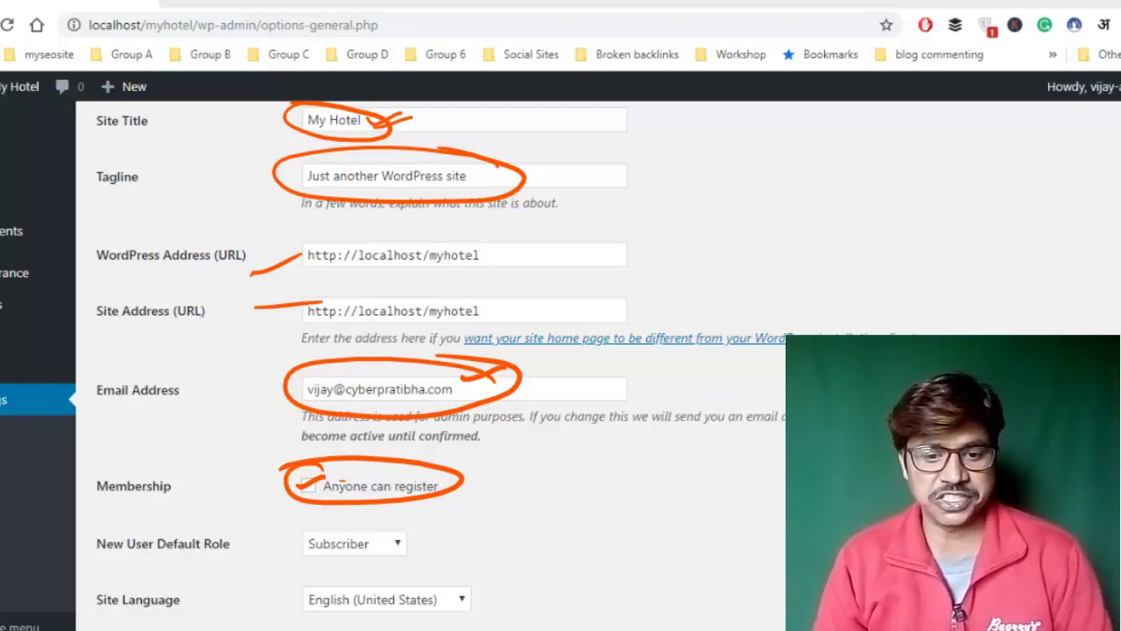
drag(302, 475, 323, 489)
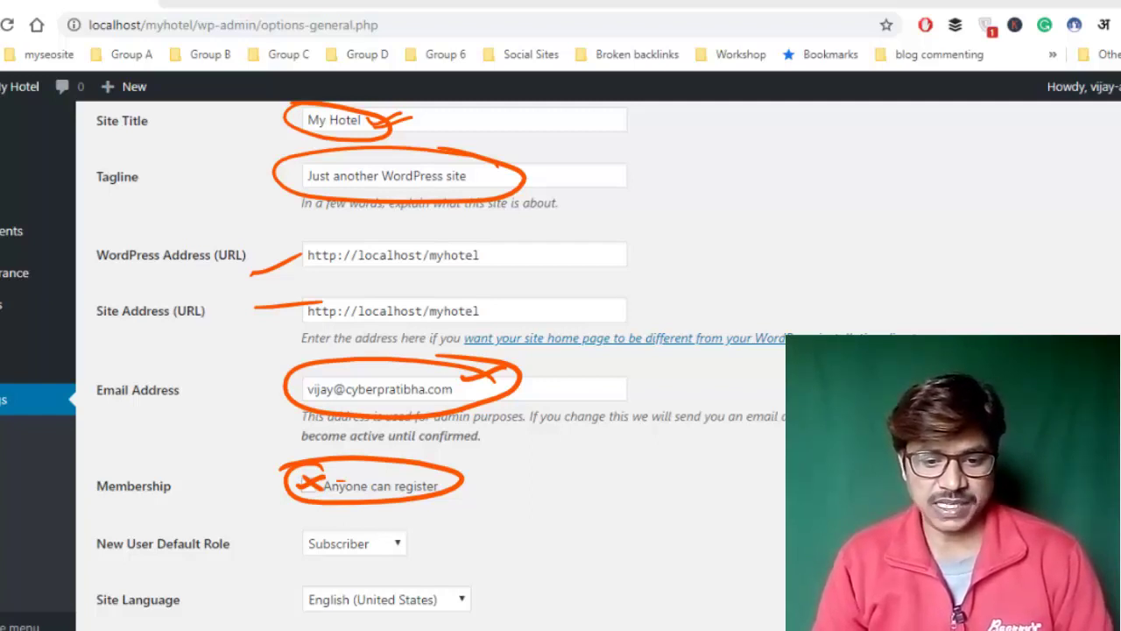
mouse_move(469, 571)
mouse_down()
mouse_move(410, 552)
mouse_move(480, 613)
mouse_move(379, 550)
mouse_up()
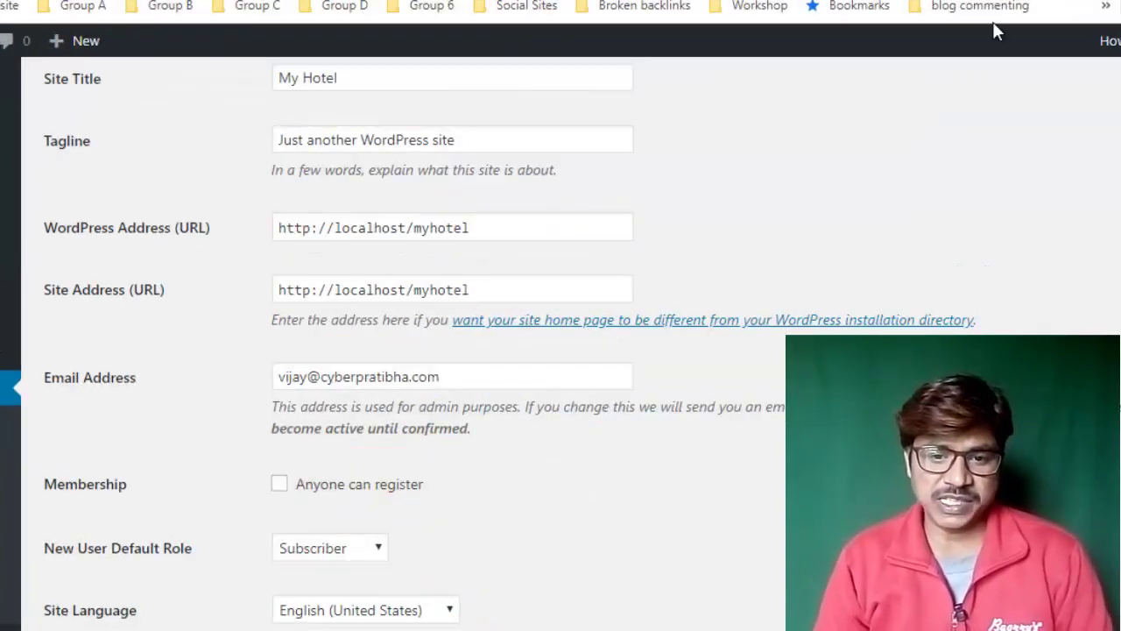
Replace the site tagline with "Book hotel in your budget".
click(464, 140)
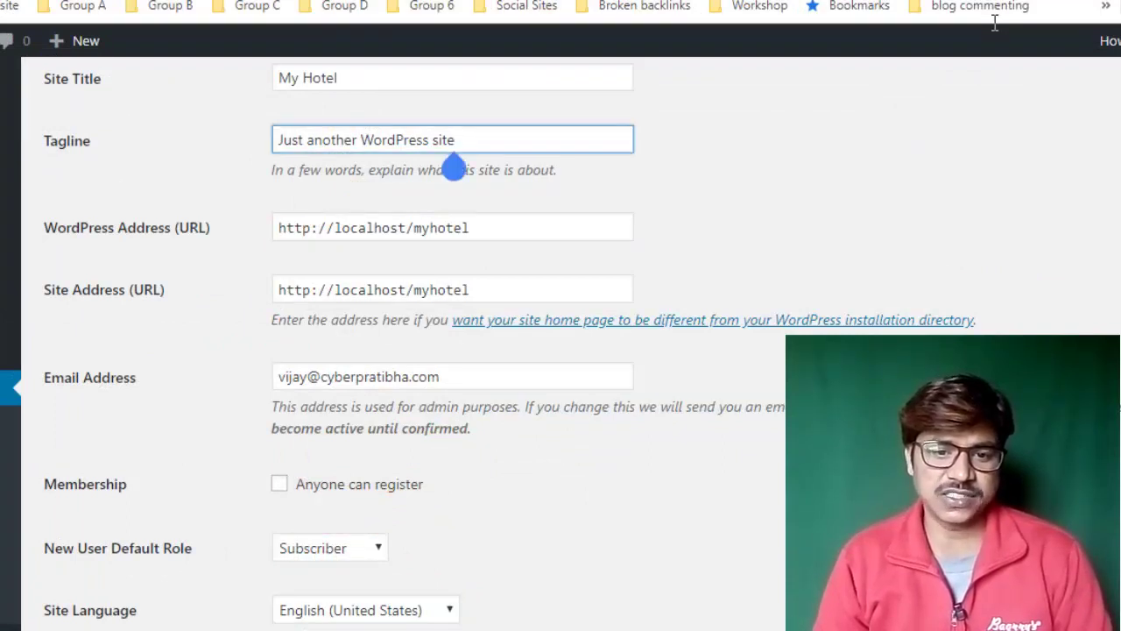
key(ctrl+a)
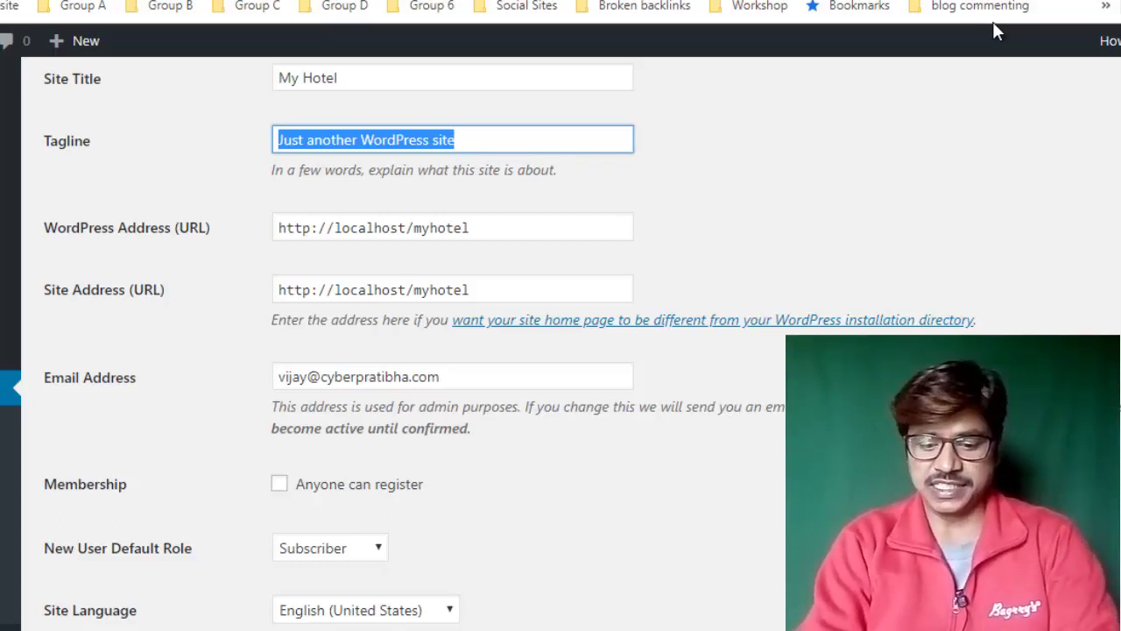
text(Hote)
key(BackSpace)
key(BackSpace)
key(BackSpace)
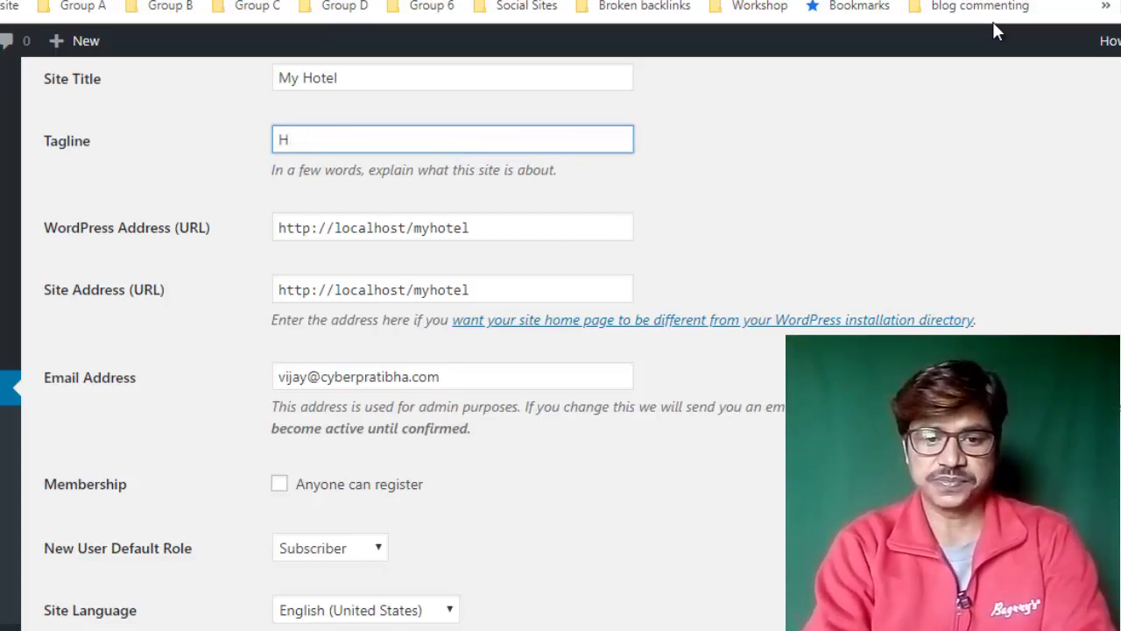
key(BackSpace)
text(Book)
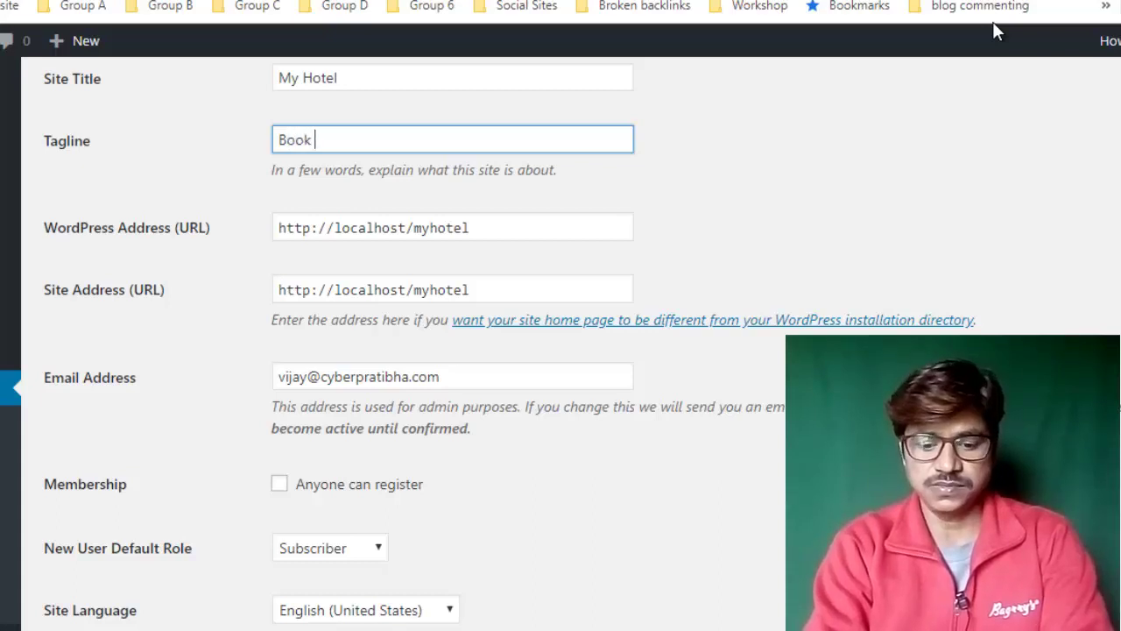
text( hotel in )
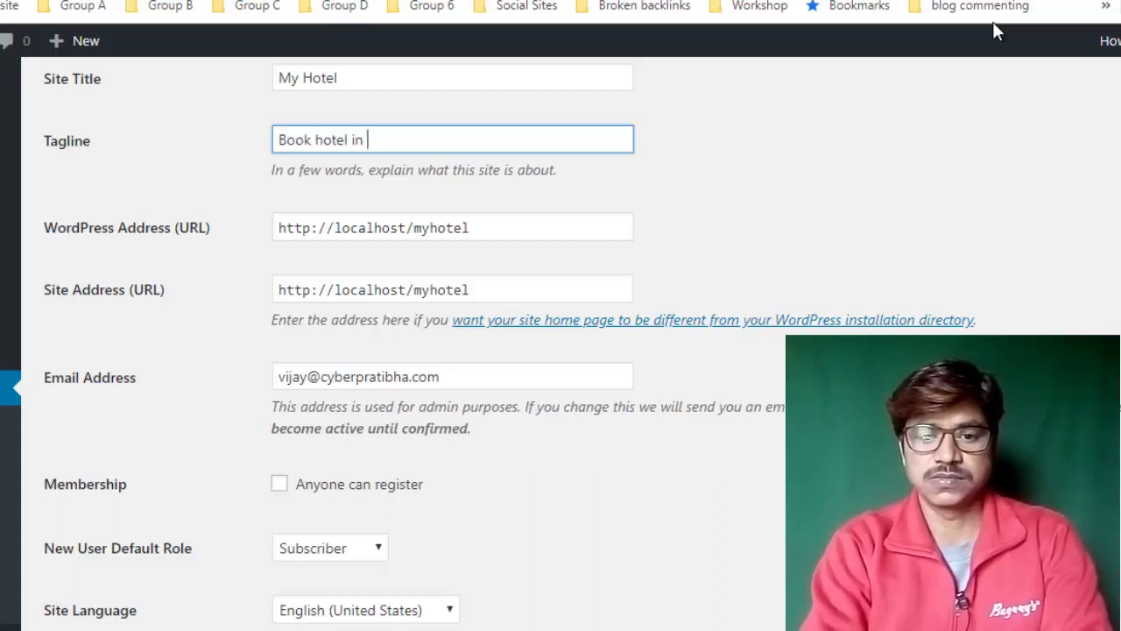
text(your bu)
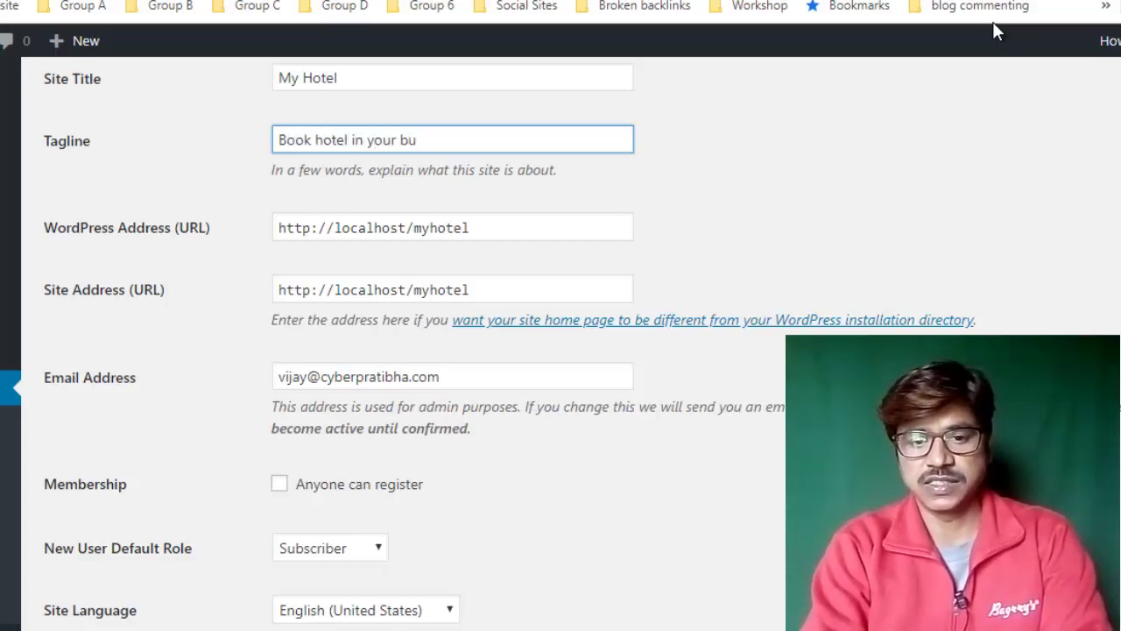
text(dget)
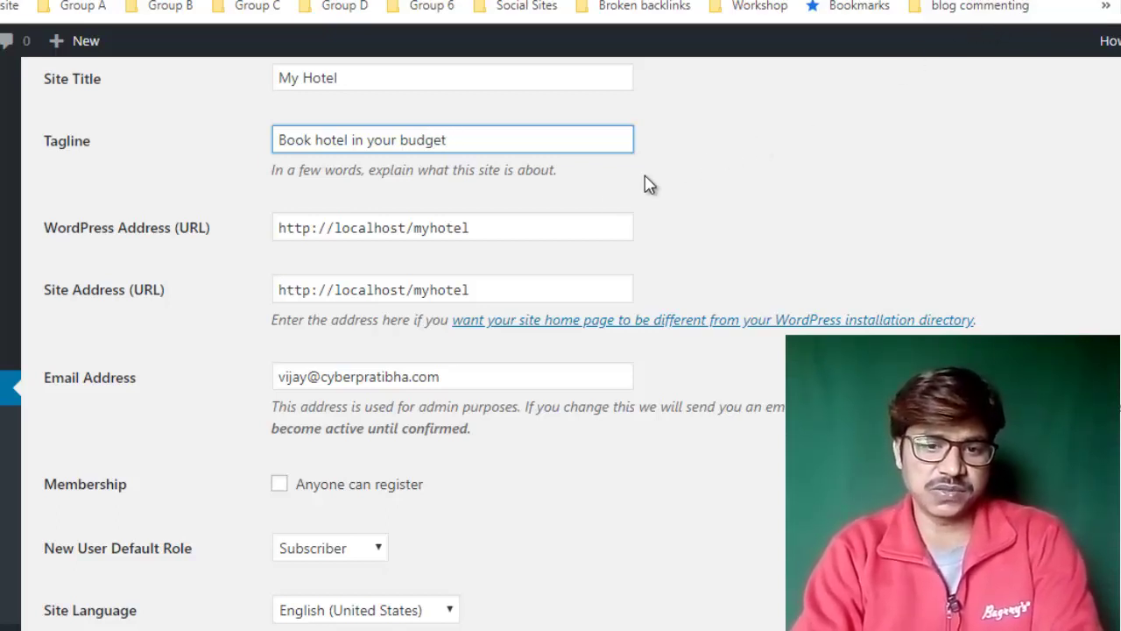
Highlight the admin email address, and switch the "Anyone can register" membership option on and back off.
scroll(611, 207, down, 2)
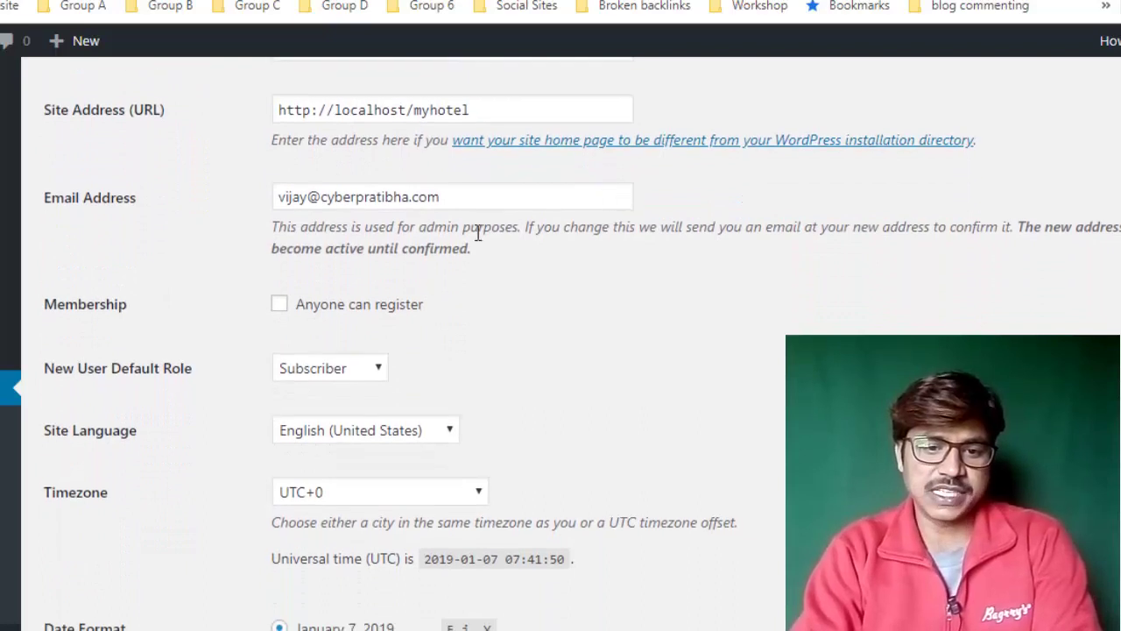
click(288, 194)
key(ctrl+a)
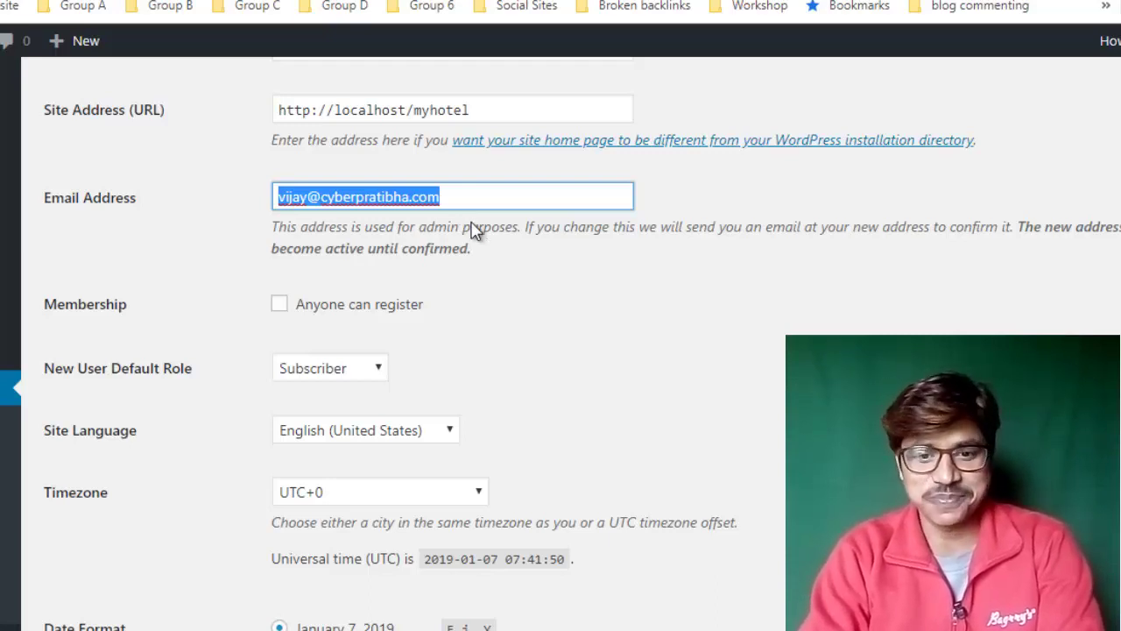
click(519, 297)
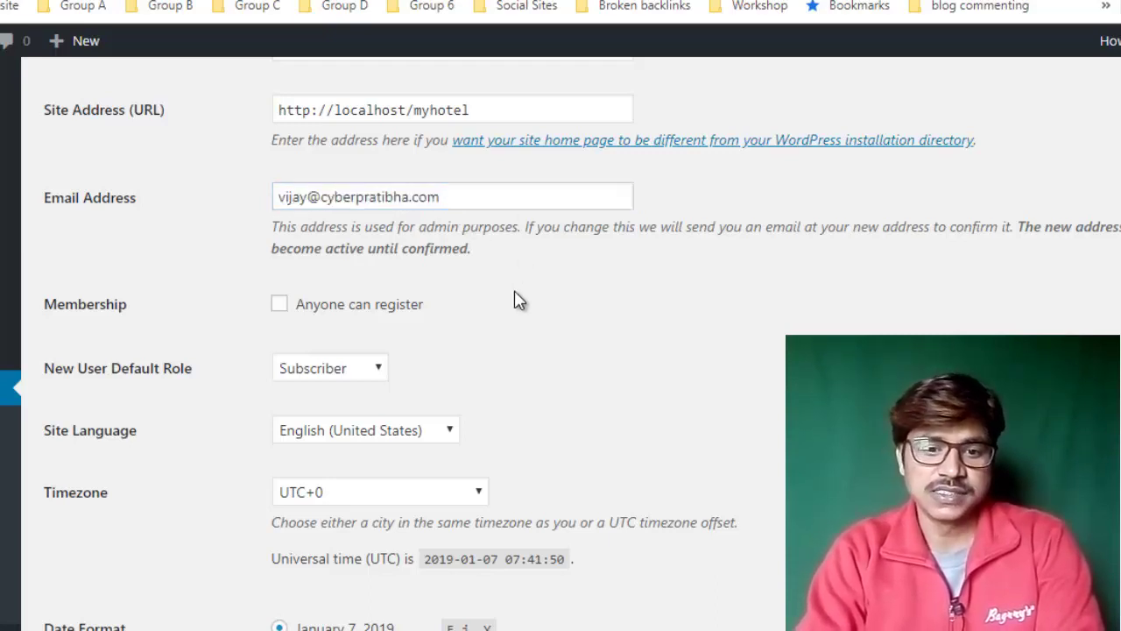
click(282, 308)
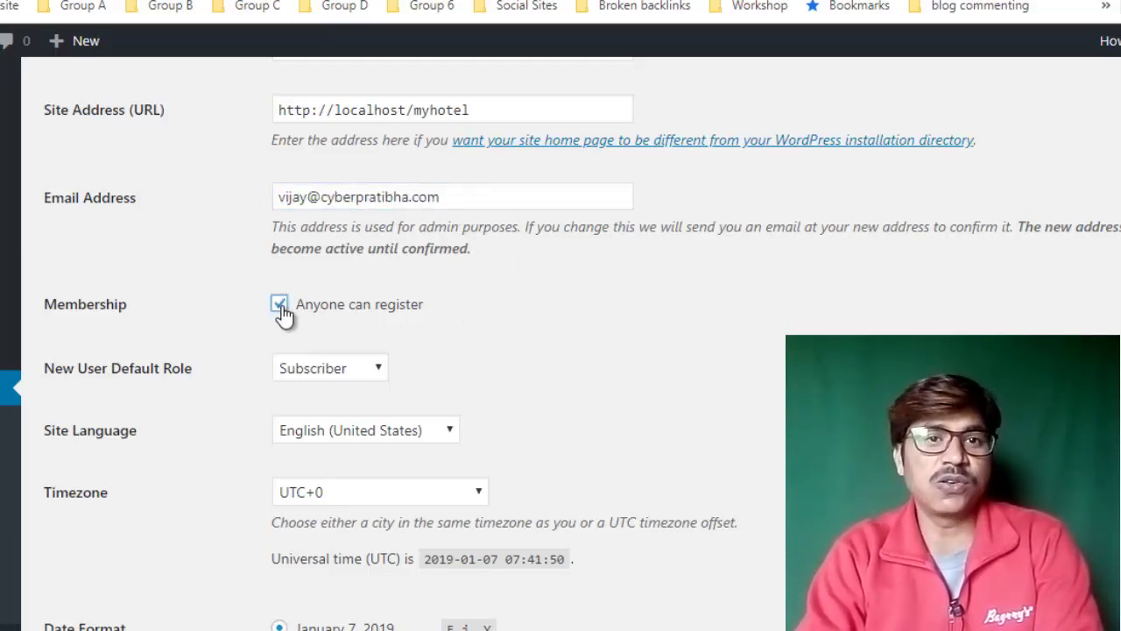
click(281, 307)
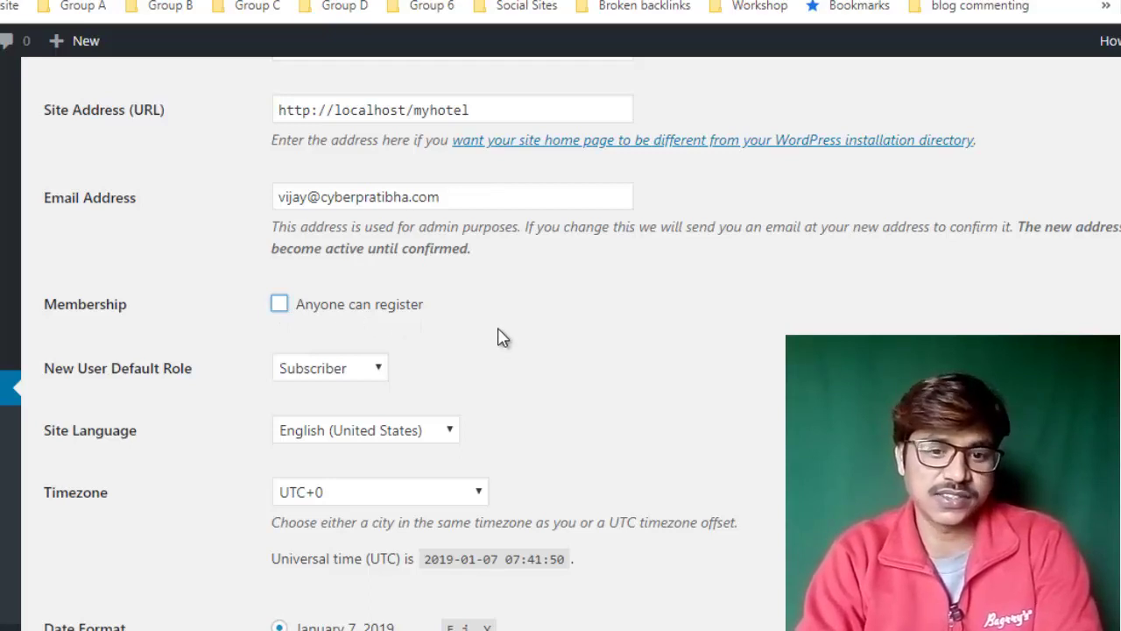
View the list of available site languages and close it without choosing another one.
scroll(504, 339, down, 2)
scroll(500, 339, down, 1)
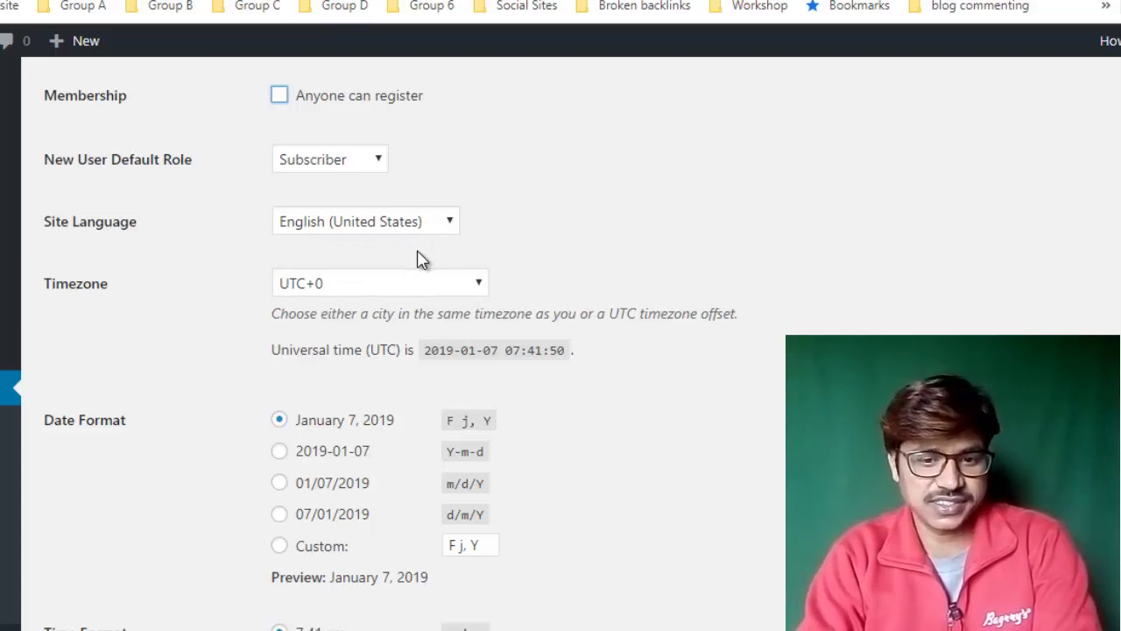
scroll(420, 258, down, 1)
click(427, 156)
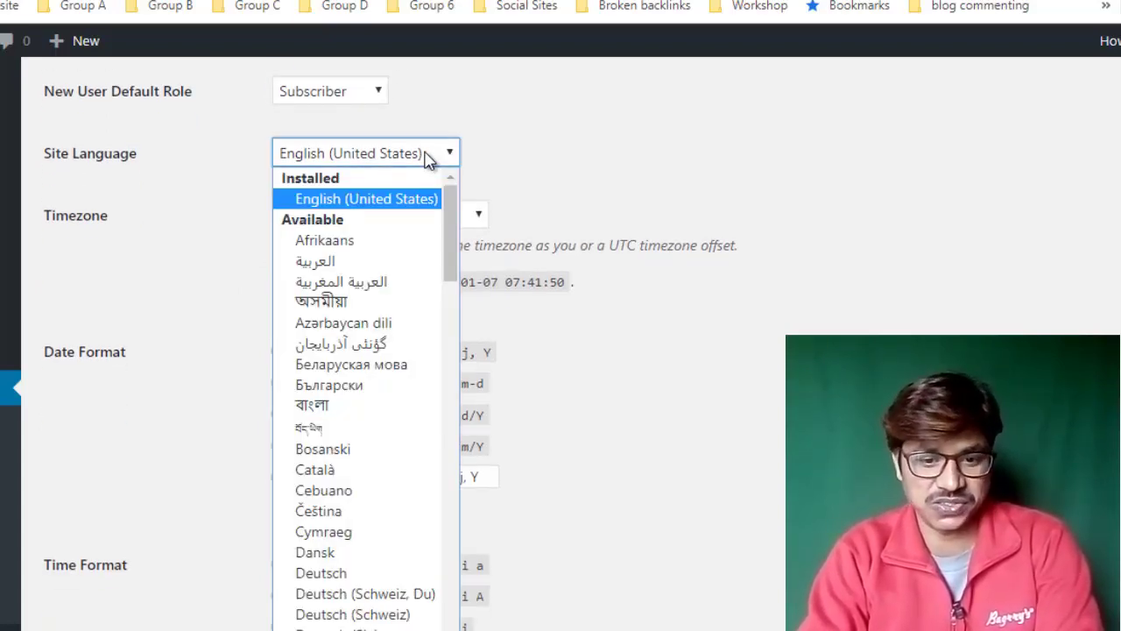
click(571, 145)
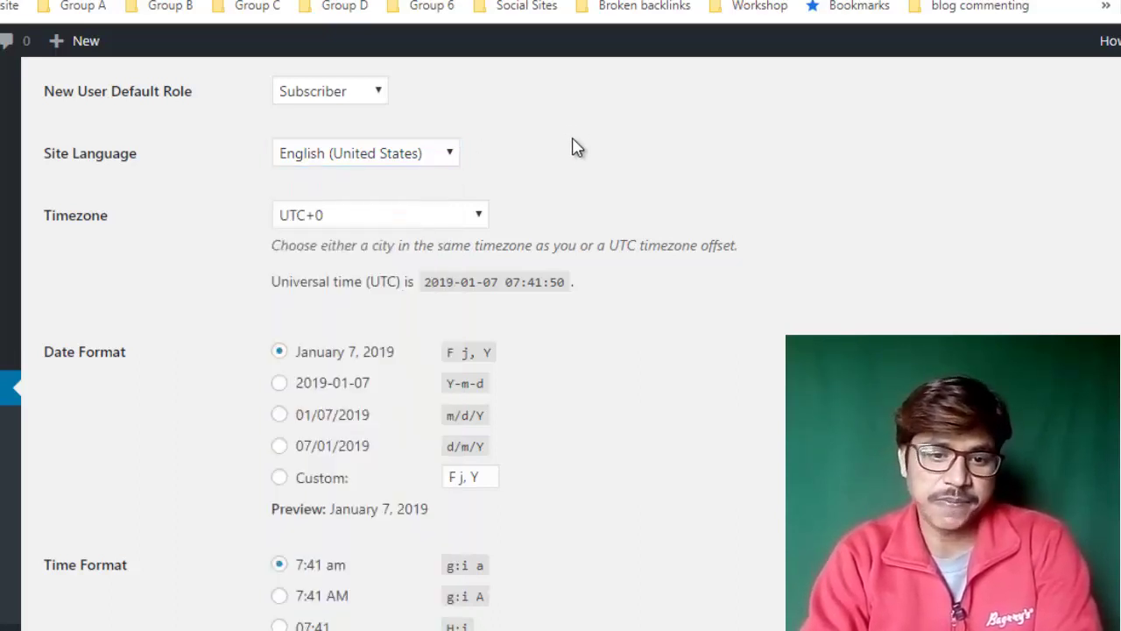
Set the site's timezone to UTC+5:30.
click(355, 224)
scroll(357, 468, down, 6)
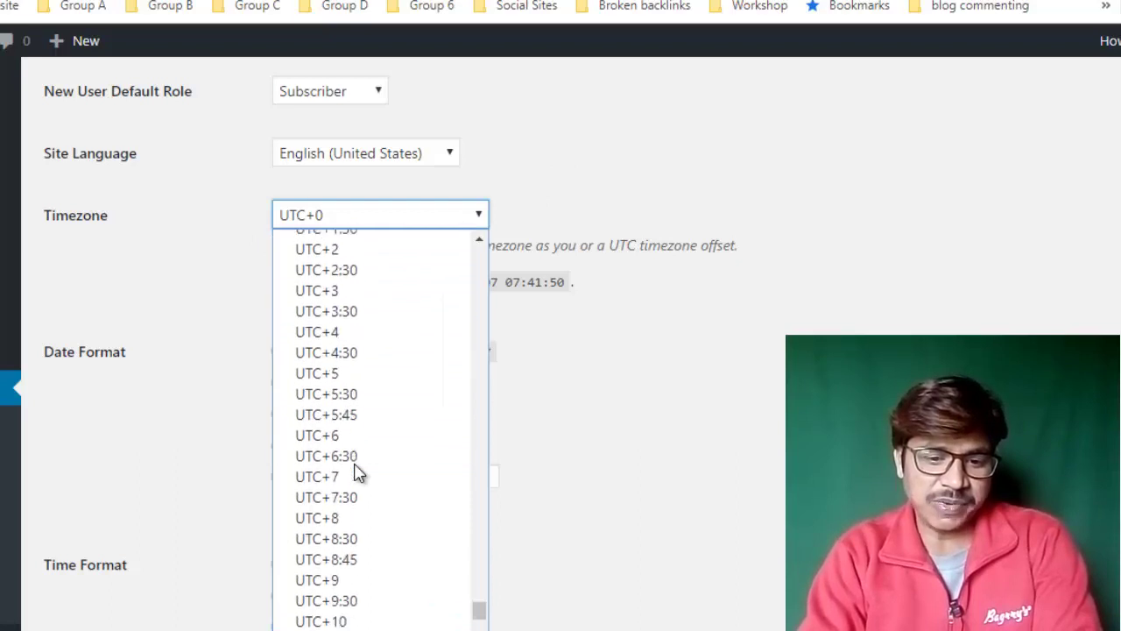
scroll(357, 474, up, 2)
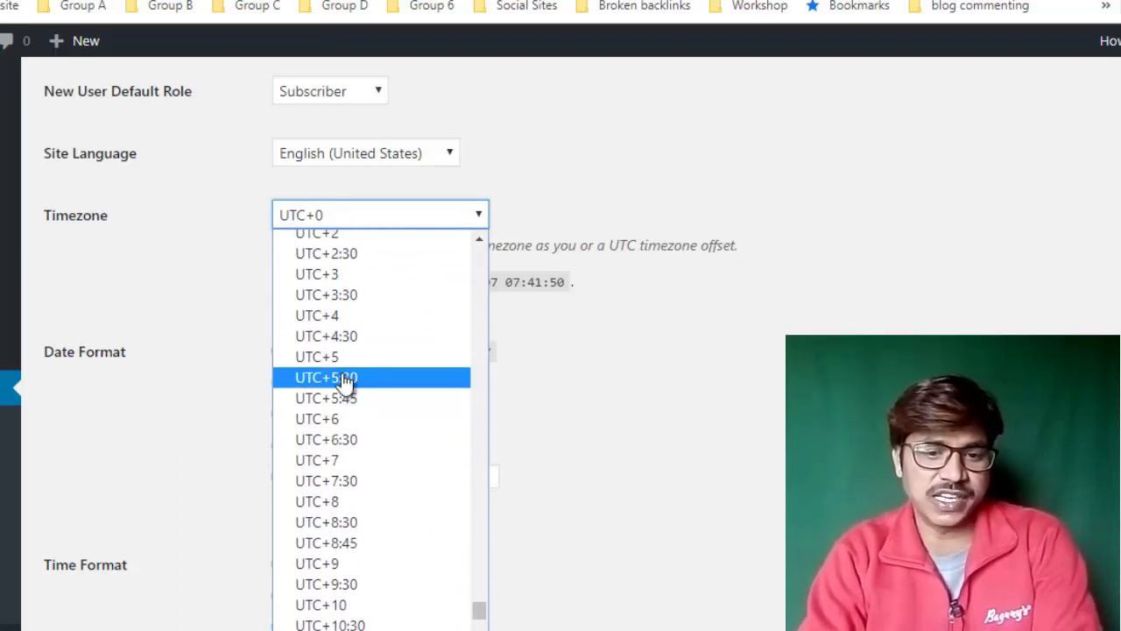
click(348, 379)
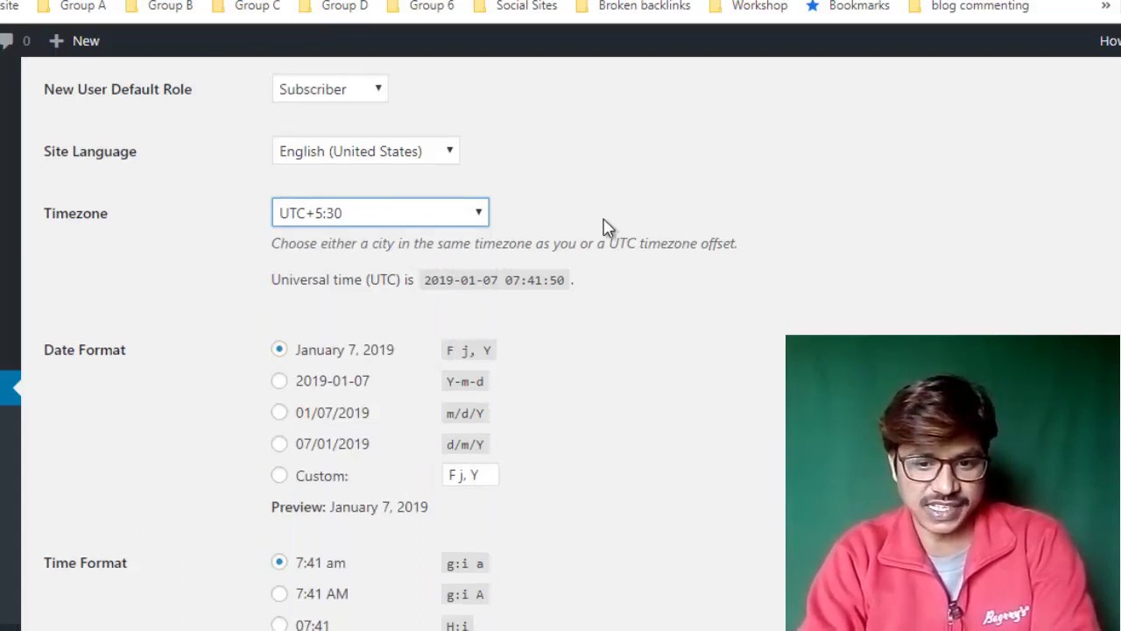
Set the site's date format to d/m/Y.
scroll(603, 225, down, 3)
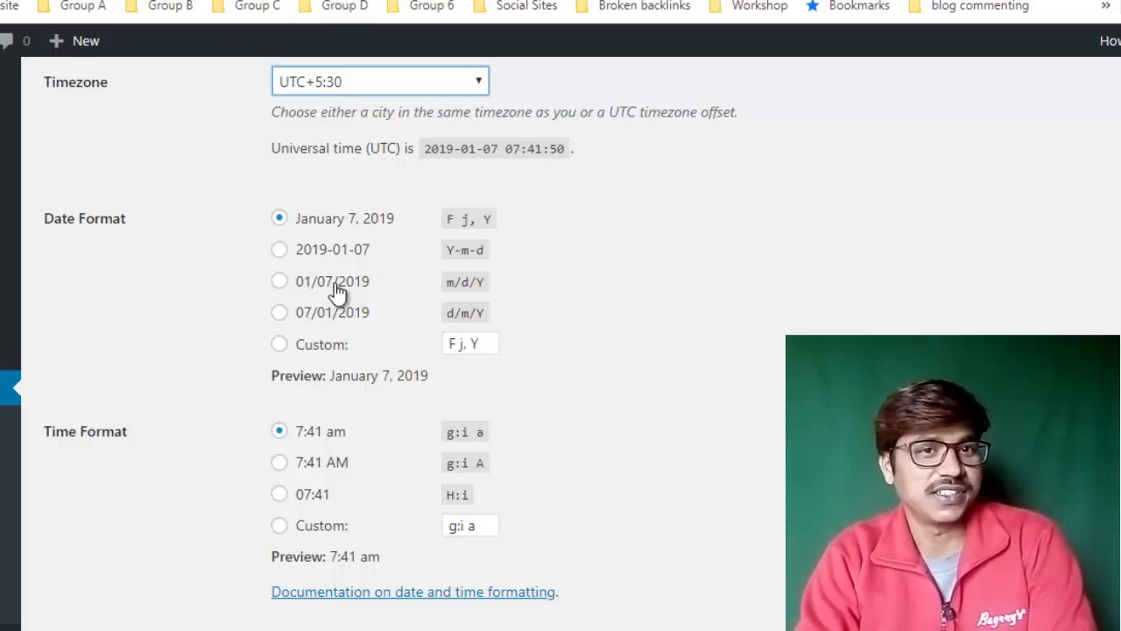
click(282, 282)
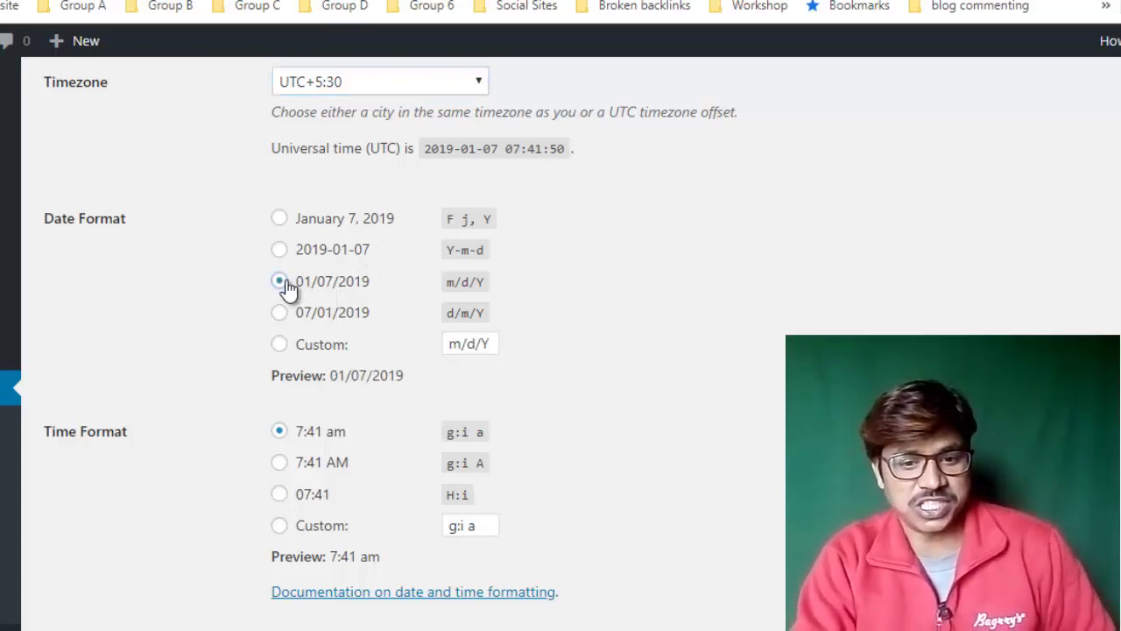
click(279, 313)
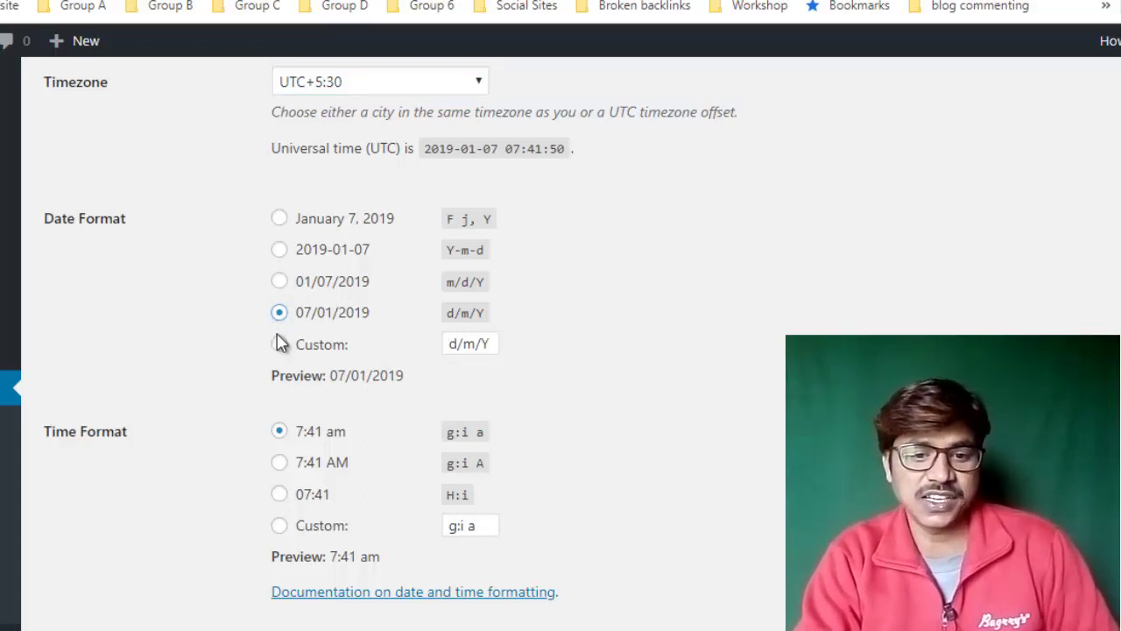
Set the site's date format to F j, Y and view the available week start days without choosing another one.
click(280, 222)
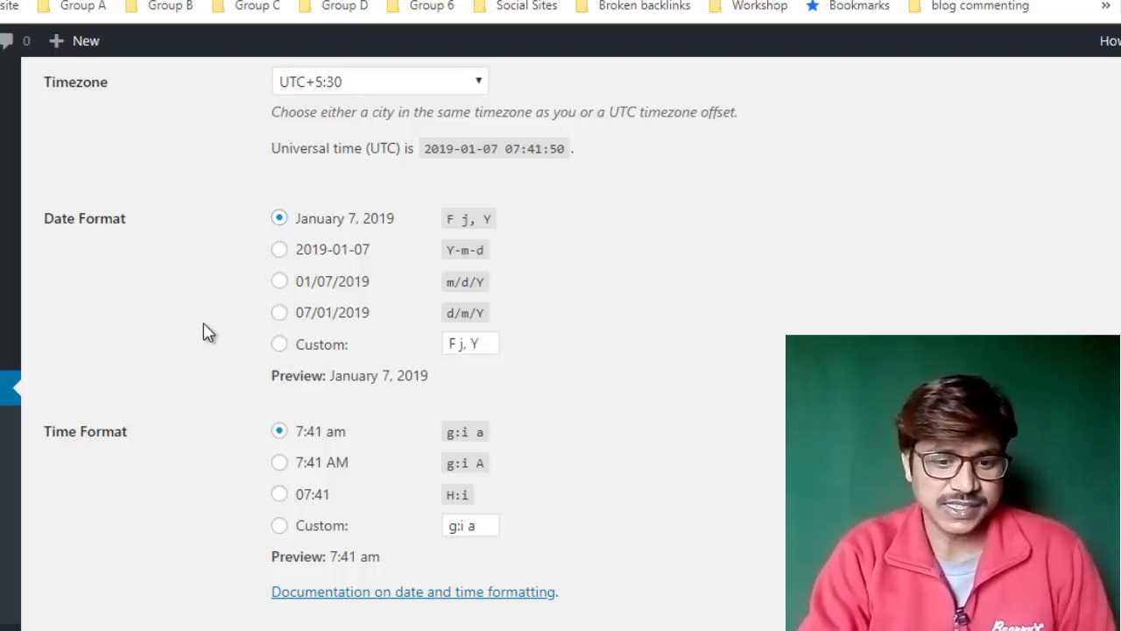
scroll(205, 330, down, 2)
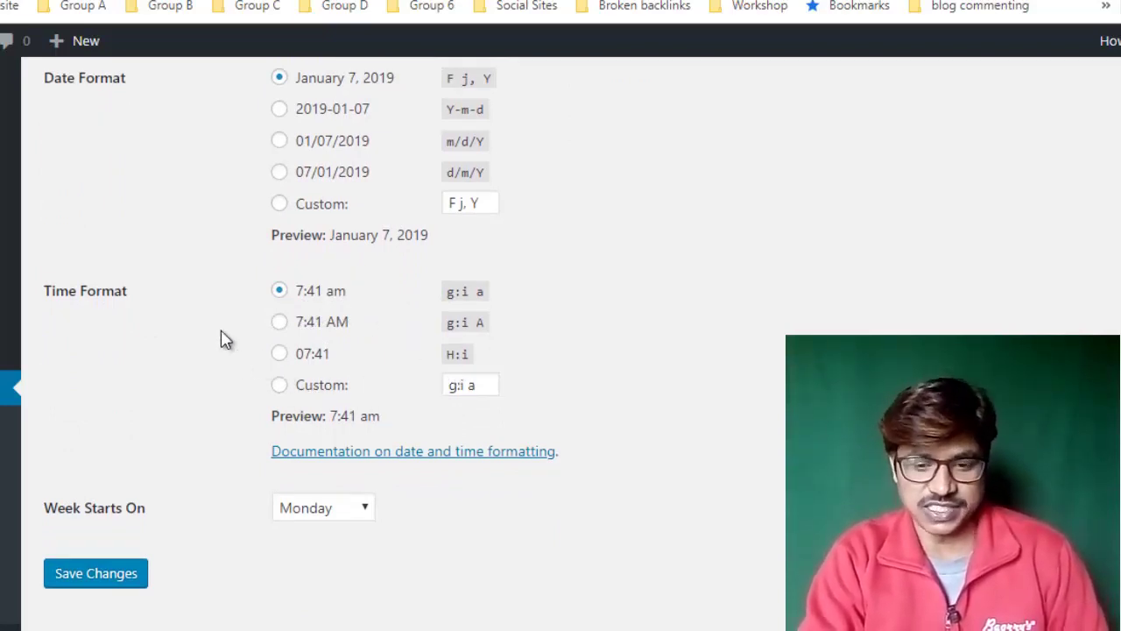
scroll(238, 368, down, 1)
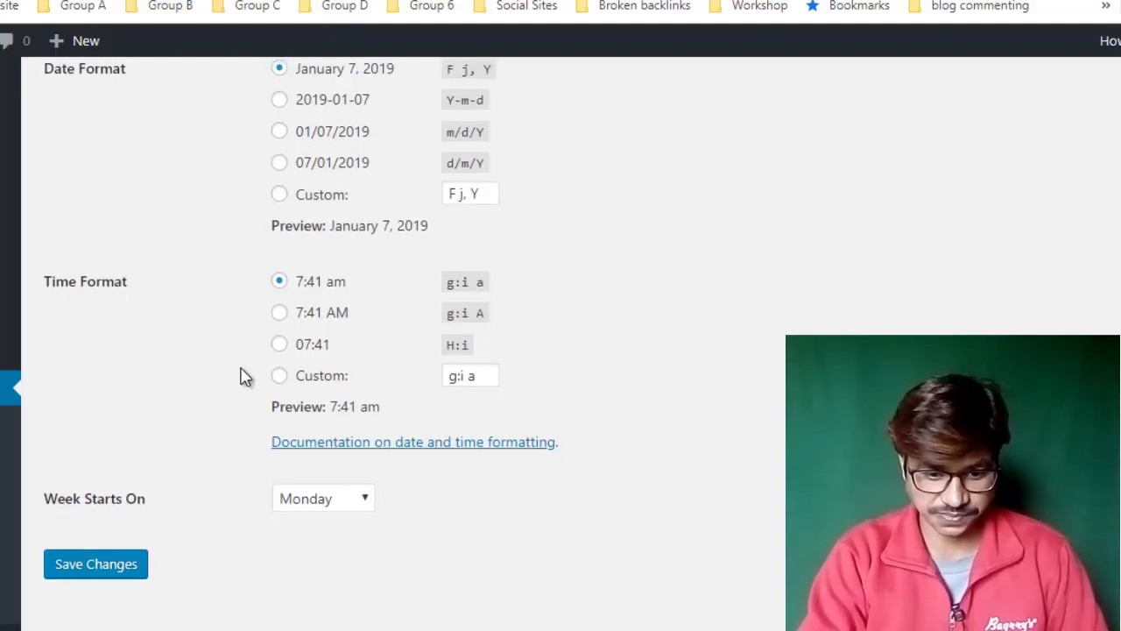
click(386, 465)
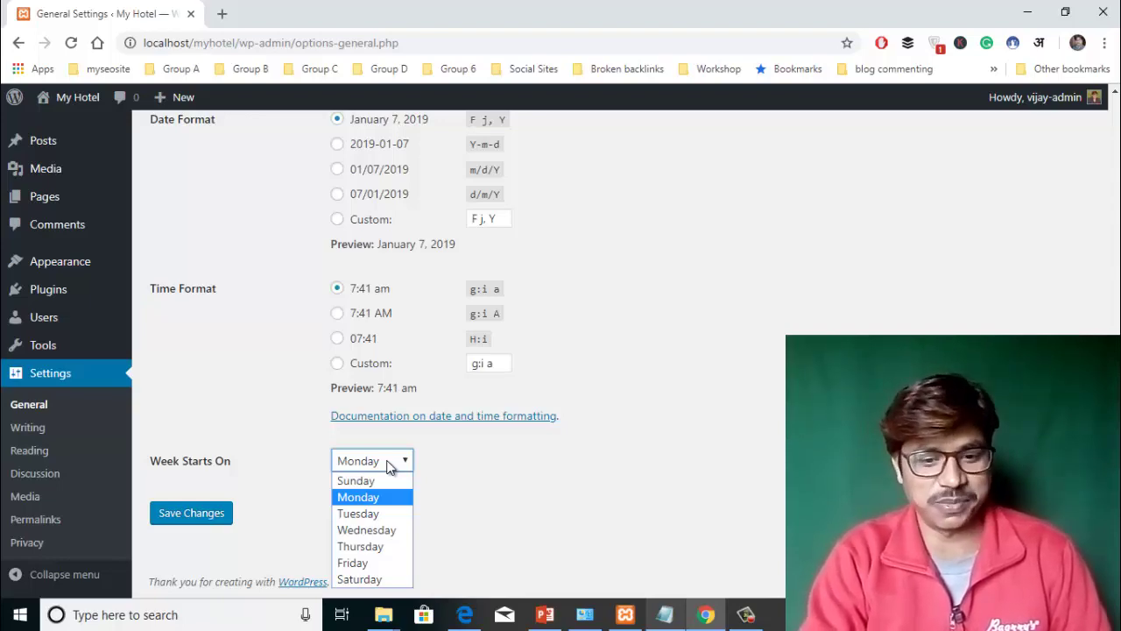
click(264, 407)
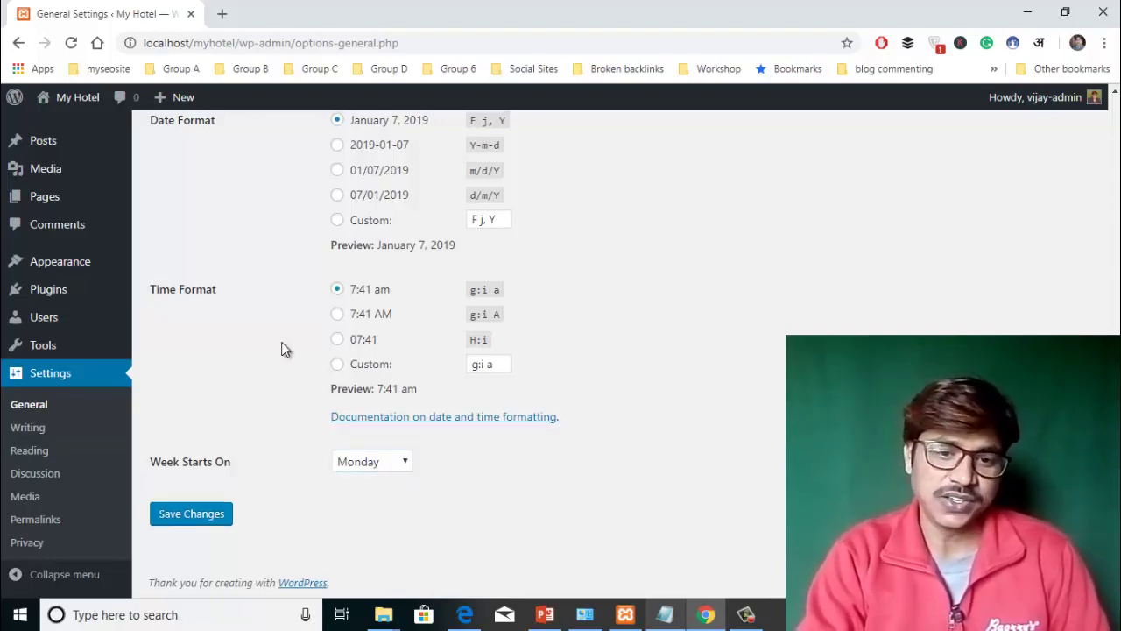
Save the general settings and open the site's front end in a new browser tab.
scroll(285, 342, up, 10)
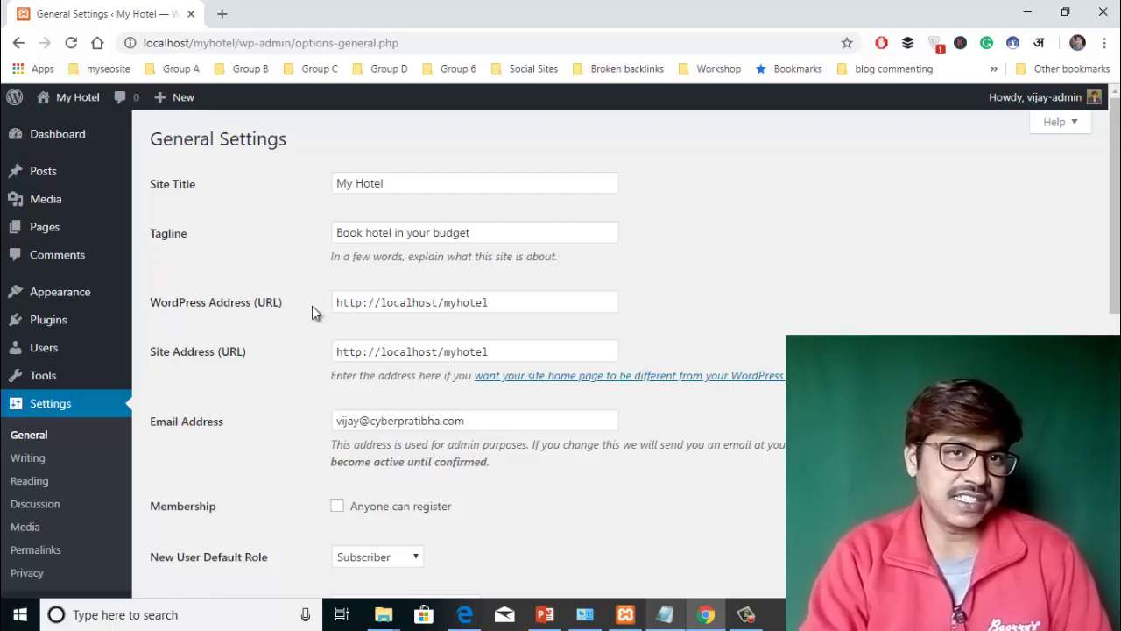
scroll(303, 386, down, 10)
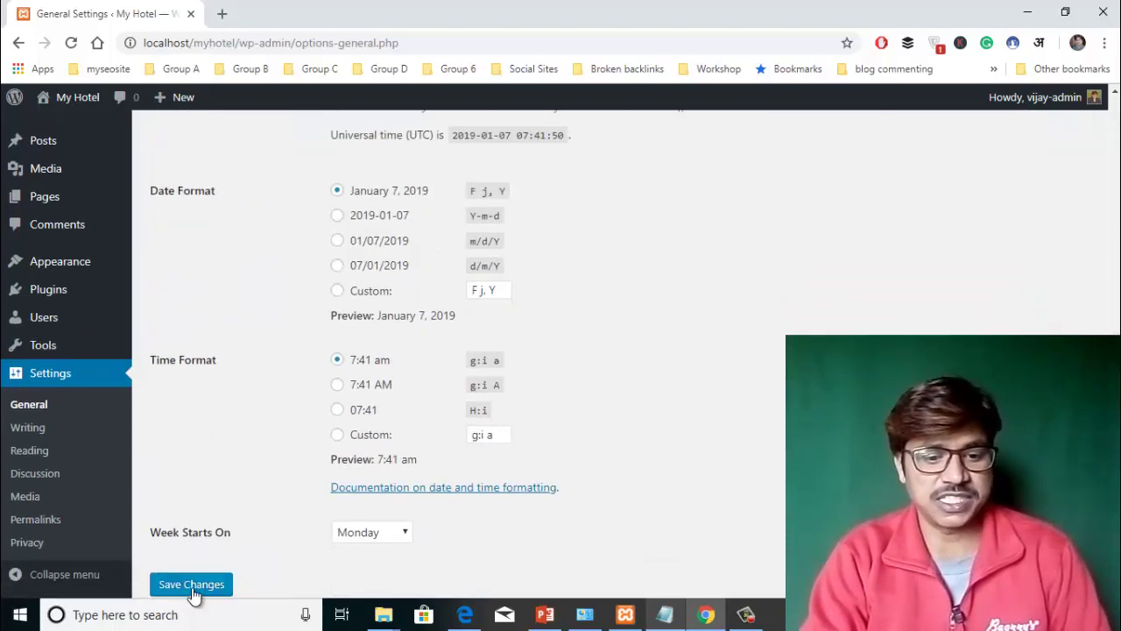
click(192, 589)
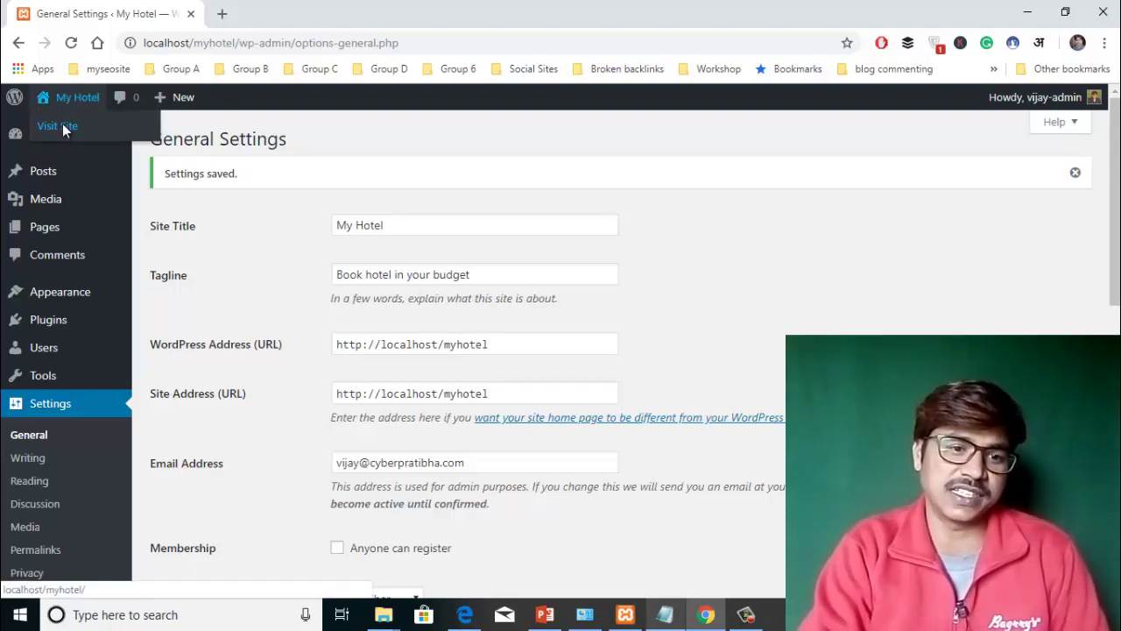
right_click(62, 125)
click(87, 138)
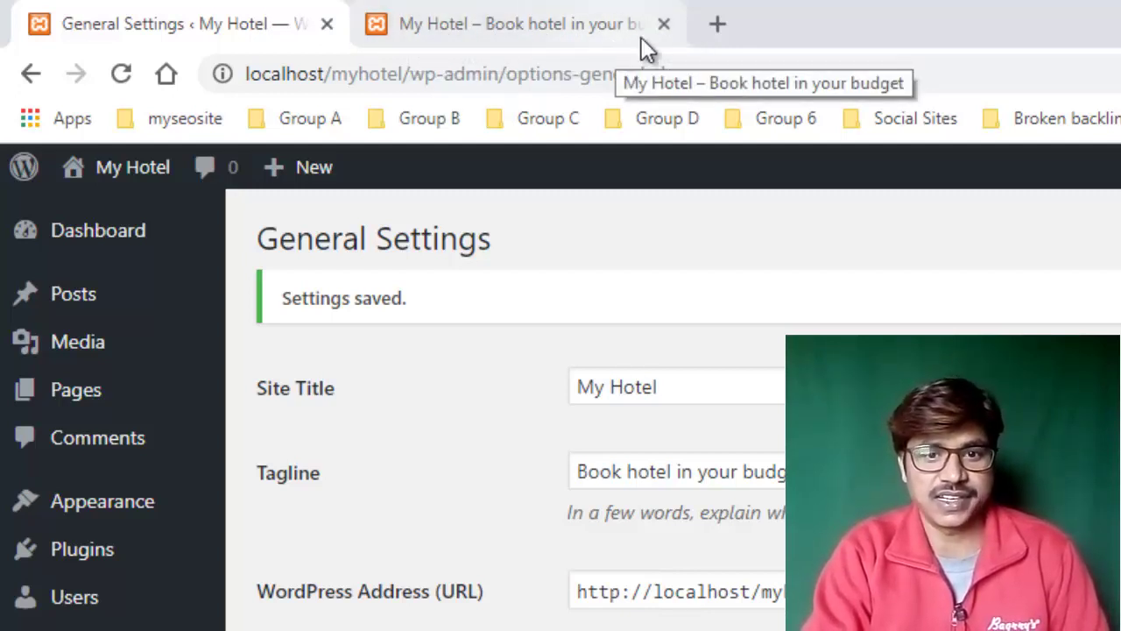
Search Google for amazon in another new browser tab and open the Amazon.in online store from the results.
click(718, 25)
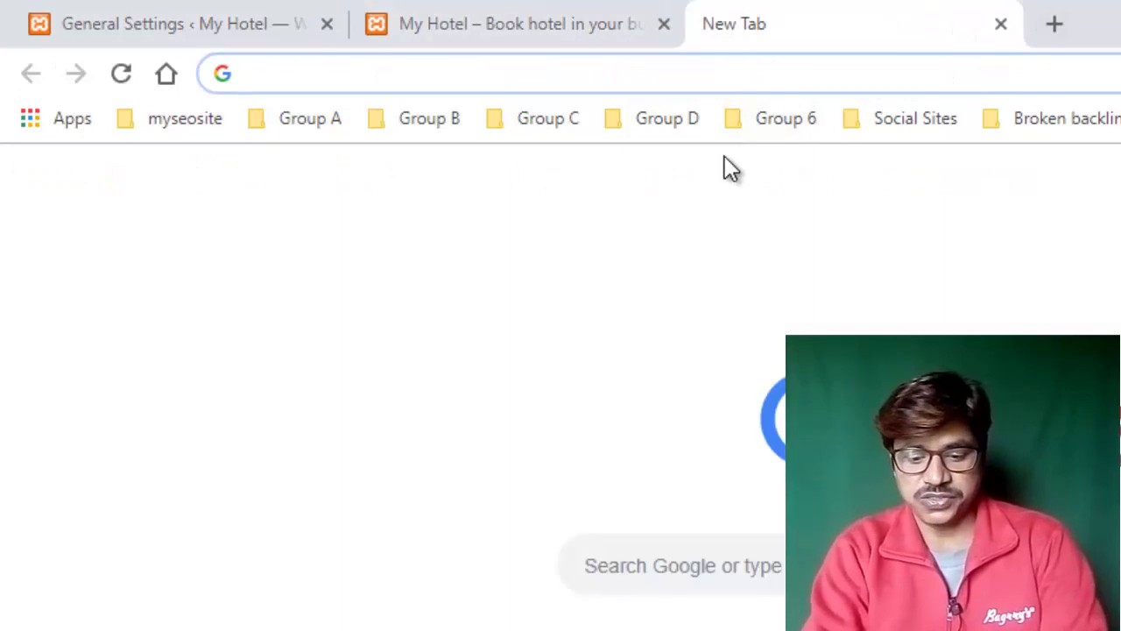
text(amaz)
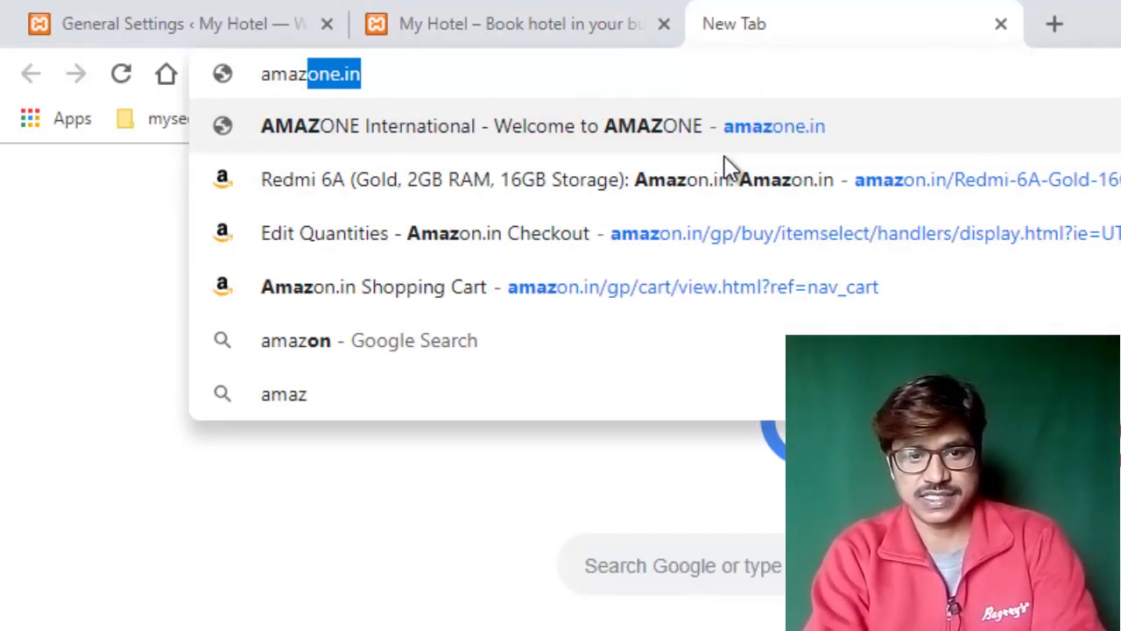
key(Return)
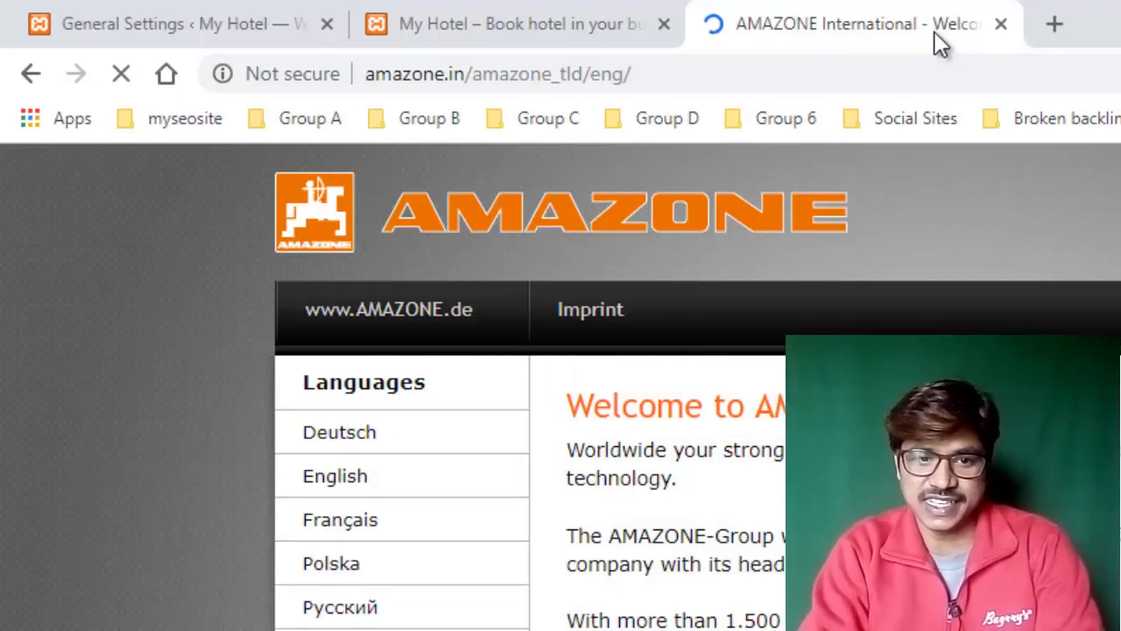
click(759, 83)
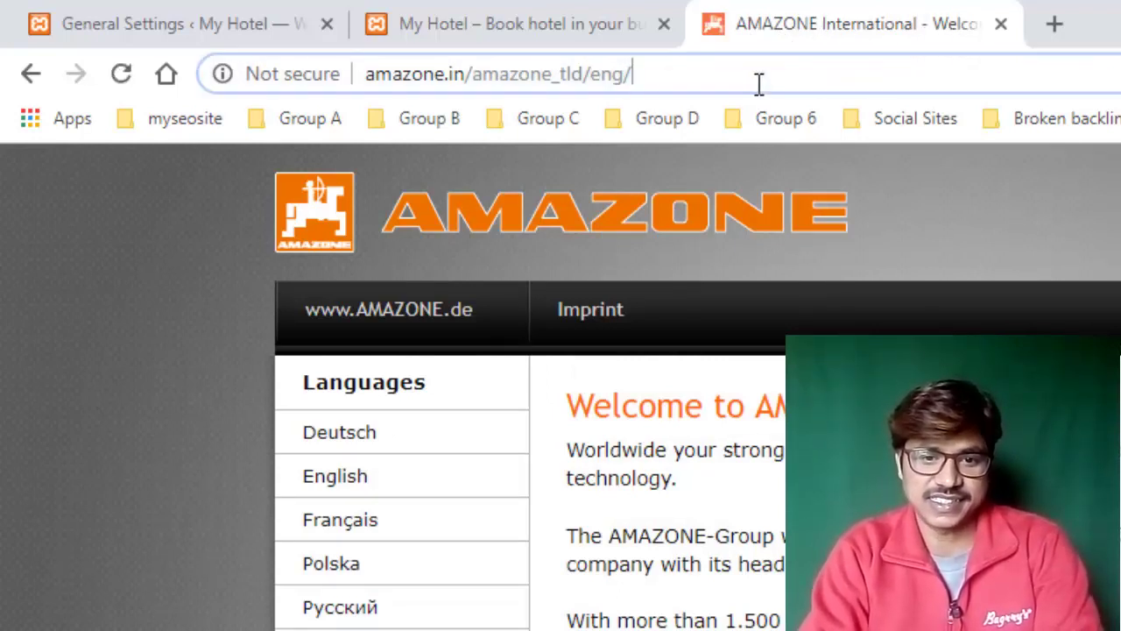
key(ctrl+a)
text(amazon)
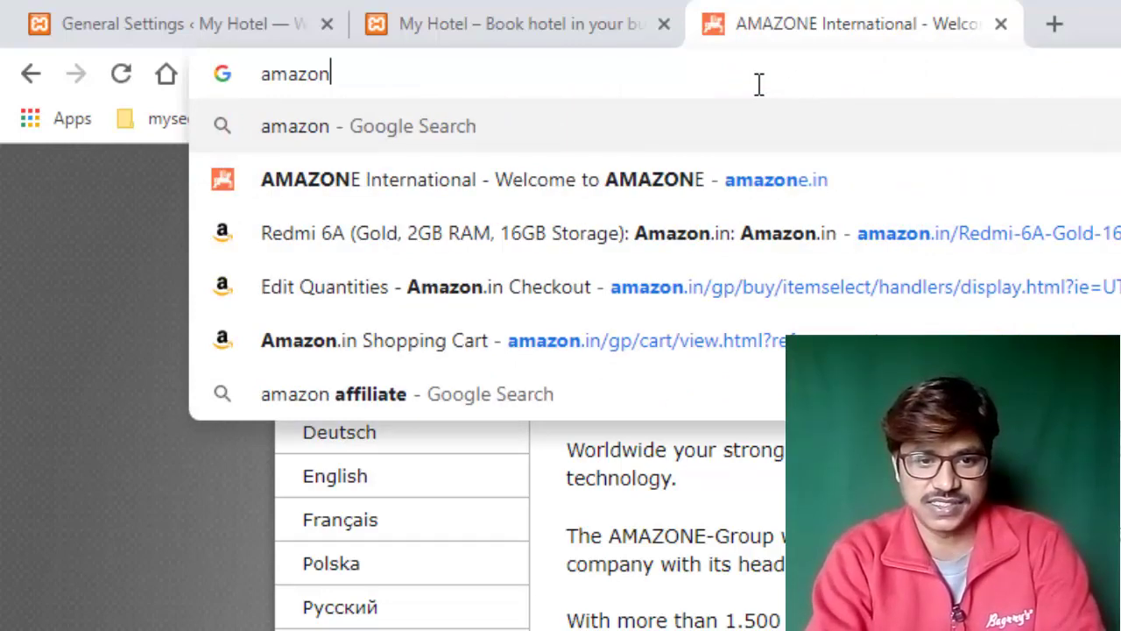
key(Return)
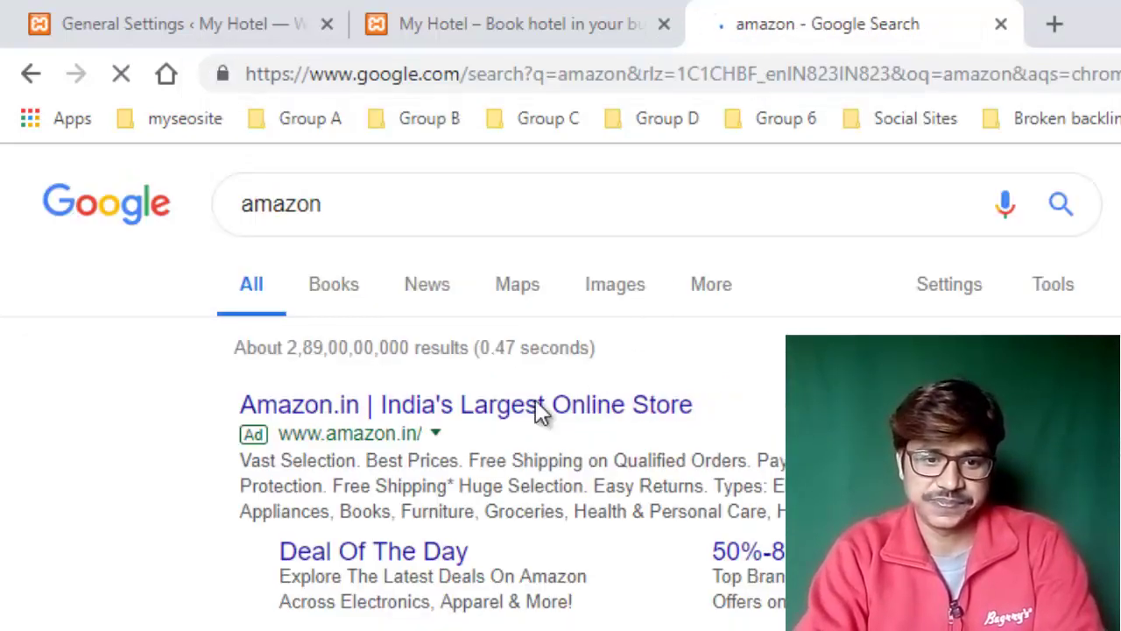
click(480, 411)
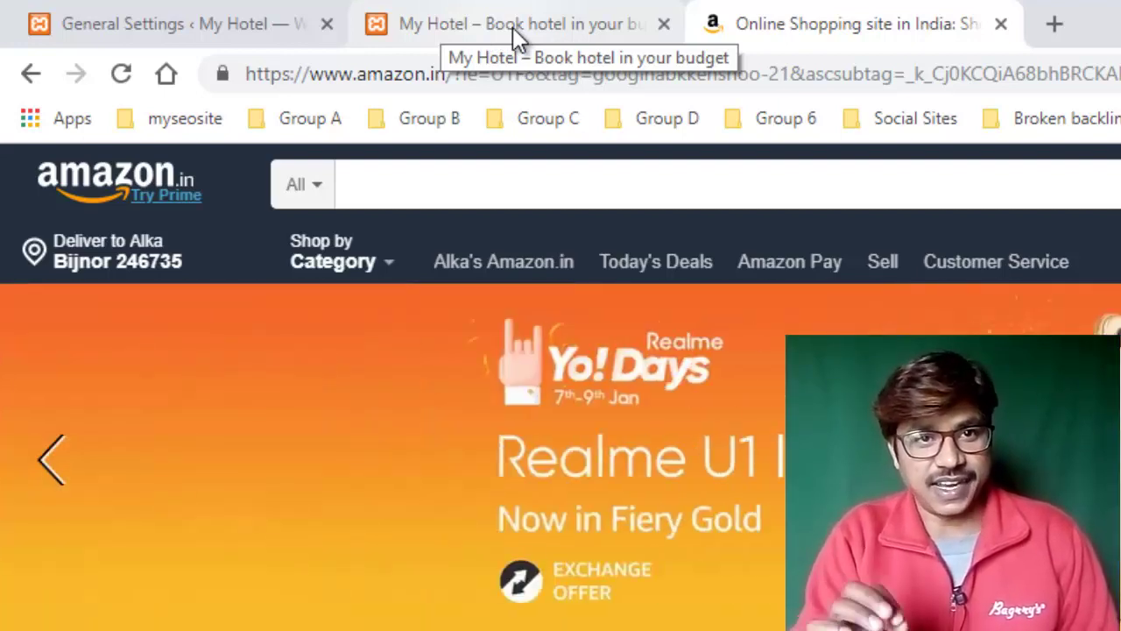
Return to the General Settings page and highlight the site title and the word "your" in the tagline.
click(231, 26)
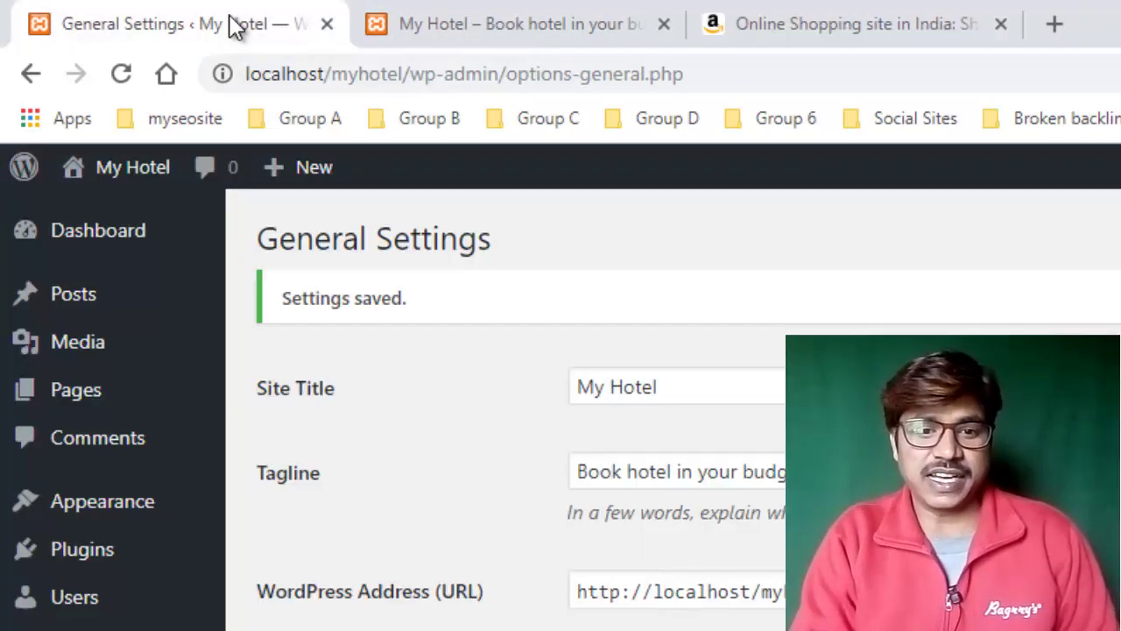
click(681, 395)
key(ctrl+a)
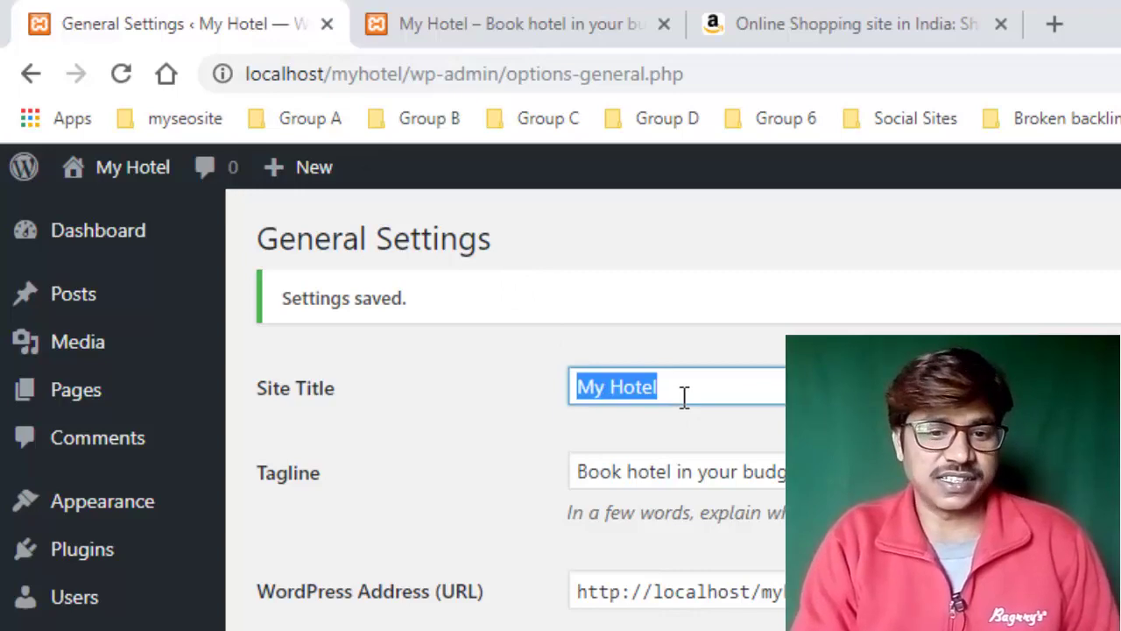
click(708, 451)
double_click(708, 455)
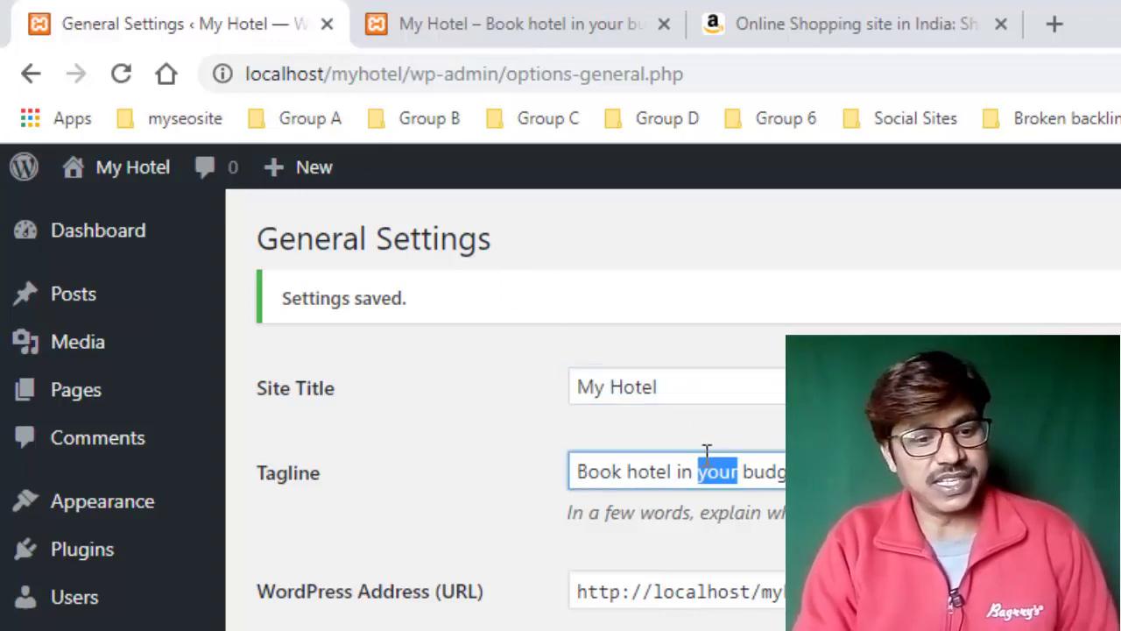
Open the Writing settings and review the default post category and post format choices, keeping Uncategorized and Standard.
scroll(460, 605, down, 2)
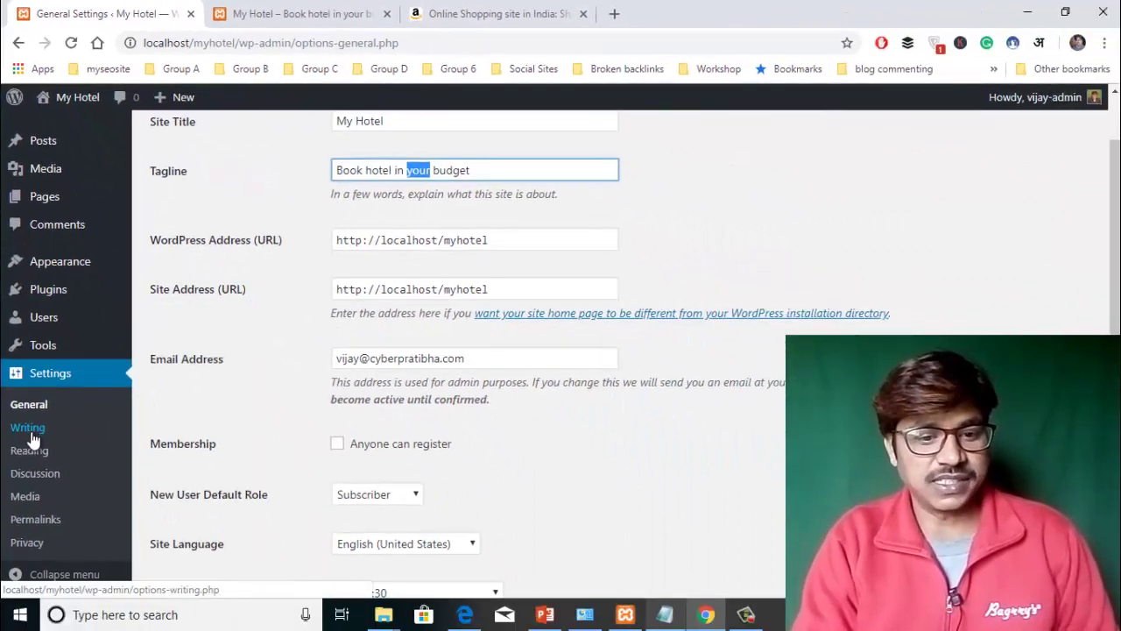
click(30, 433)
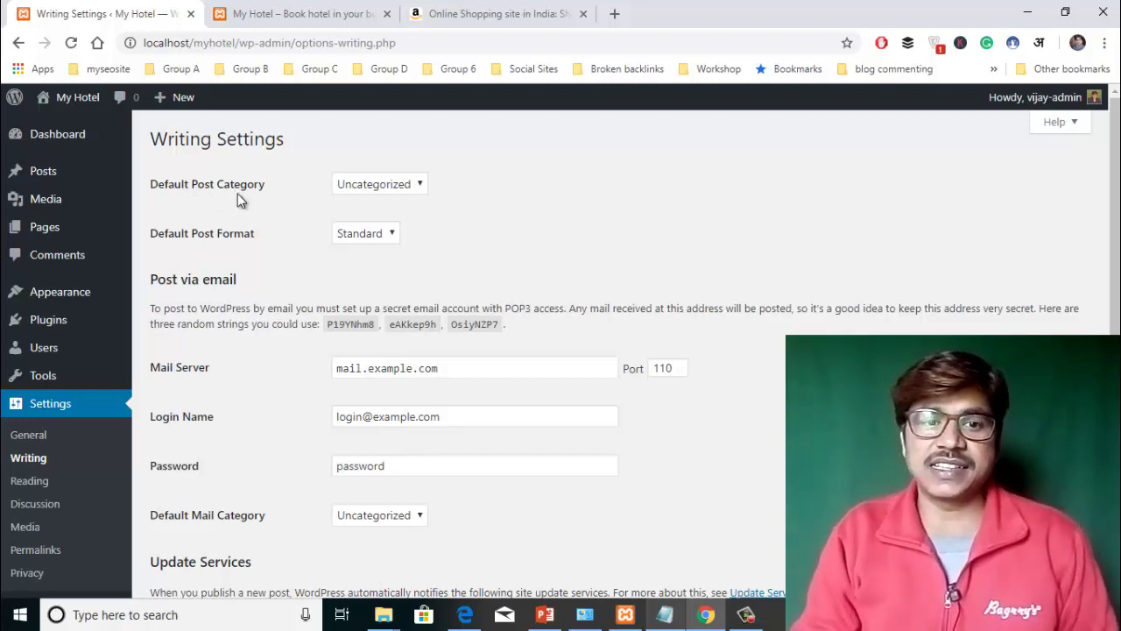
click(363, 186)
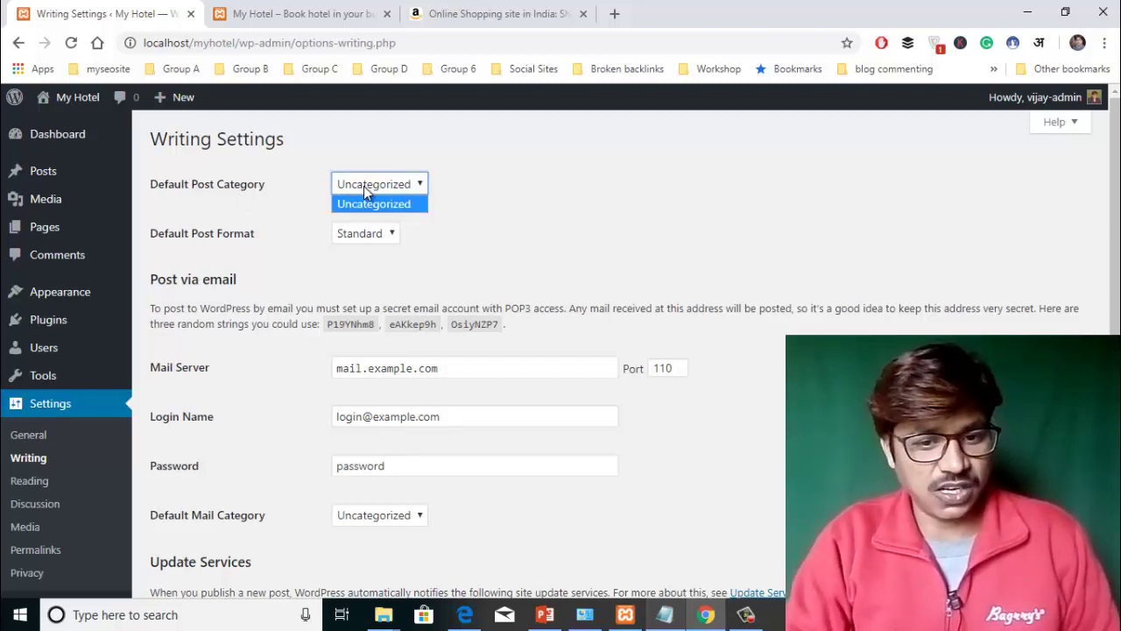
click(272, 259)
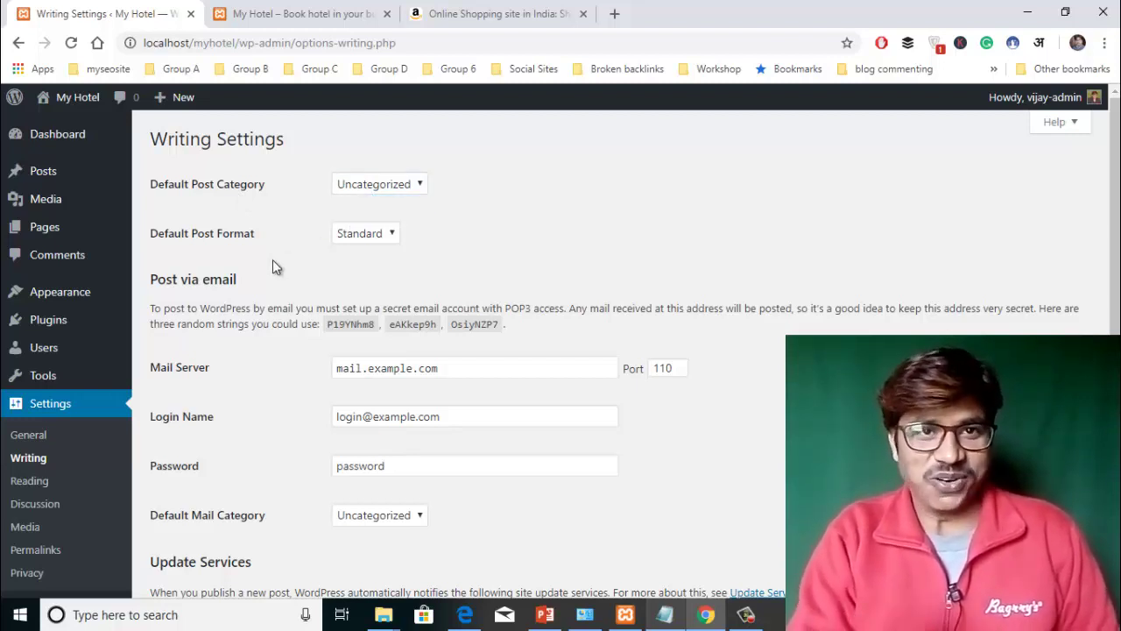
click(389, 236)
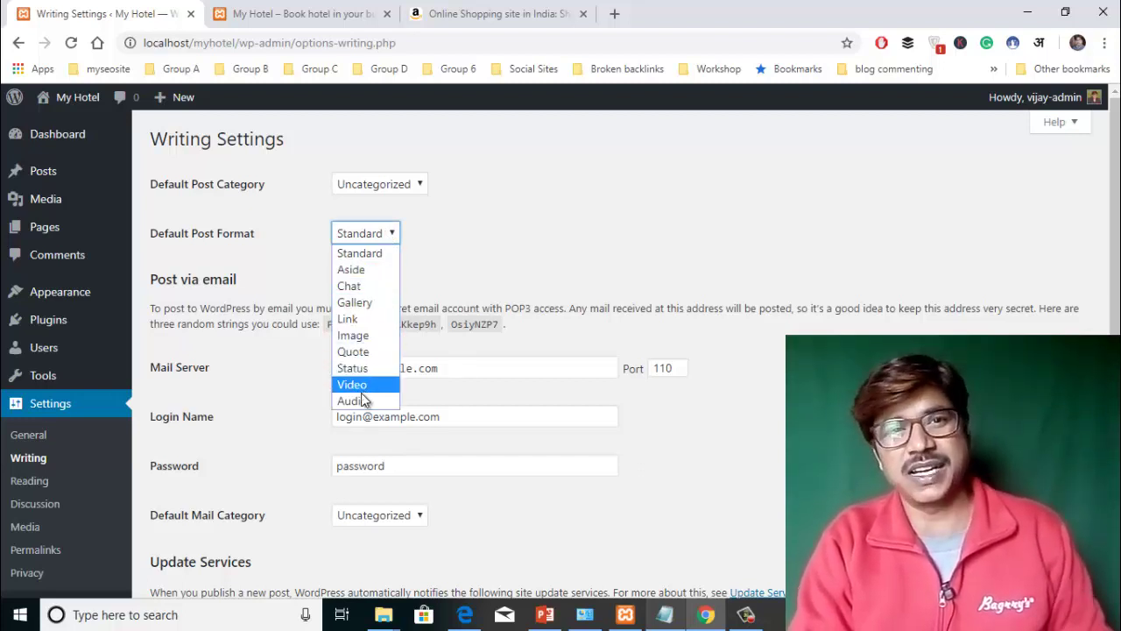
click(375, 254)
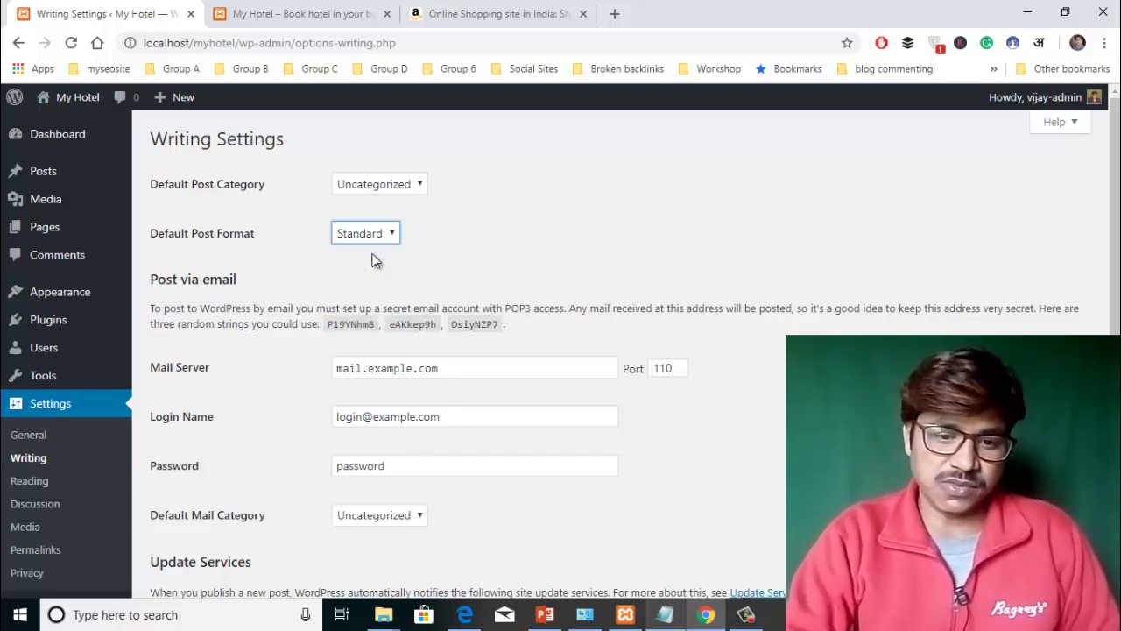
Examine the post via email and update services options in the Writing settings, highlighting the dot after "mail" in the mail server.
scroll(399, 276, down, 2)
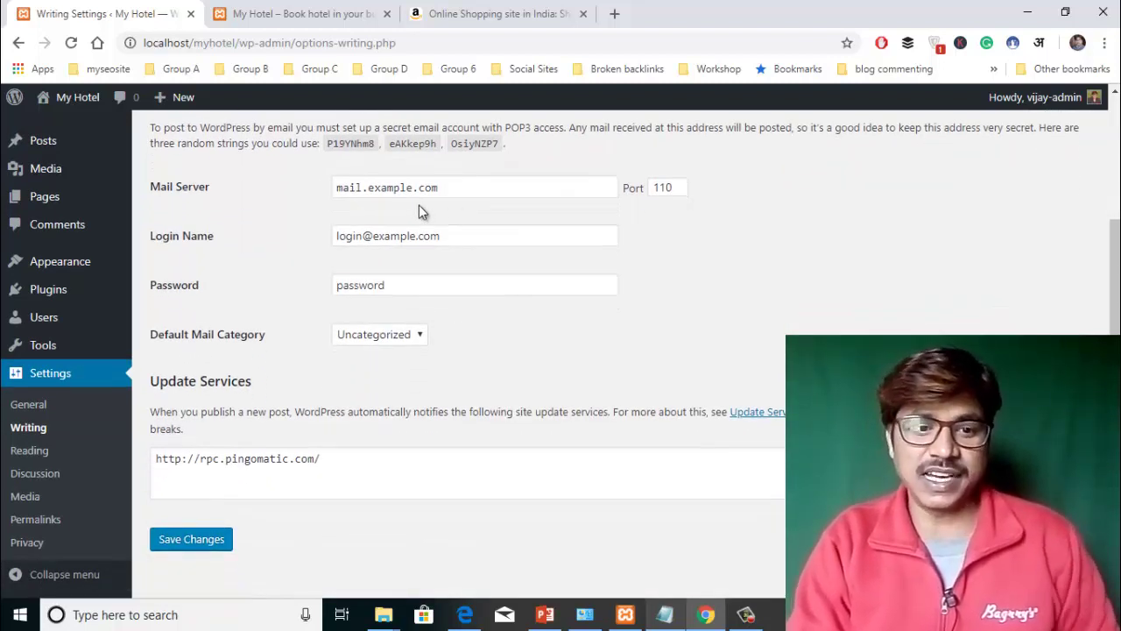
click(364, 188)
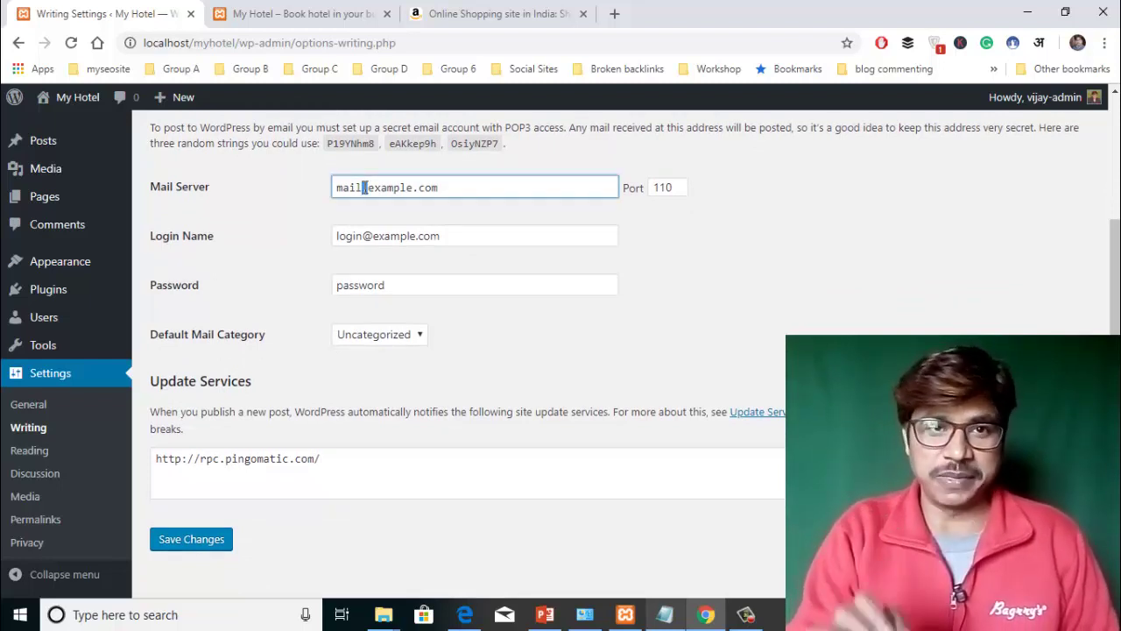
drag(364, 188, 368, 188)
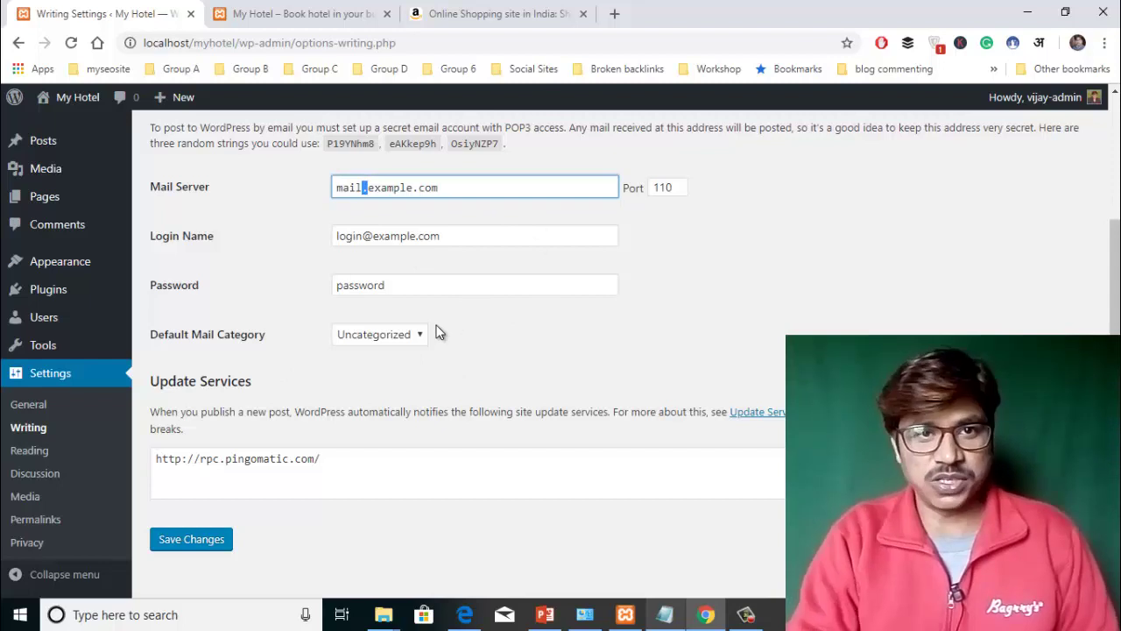
scroll(440, 333, down, 1)
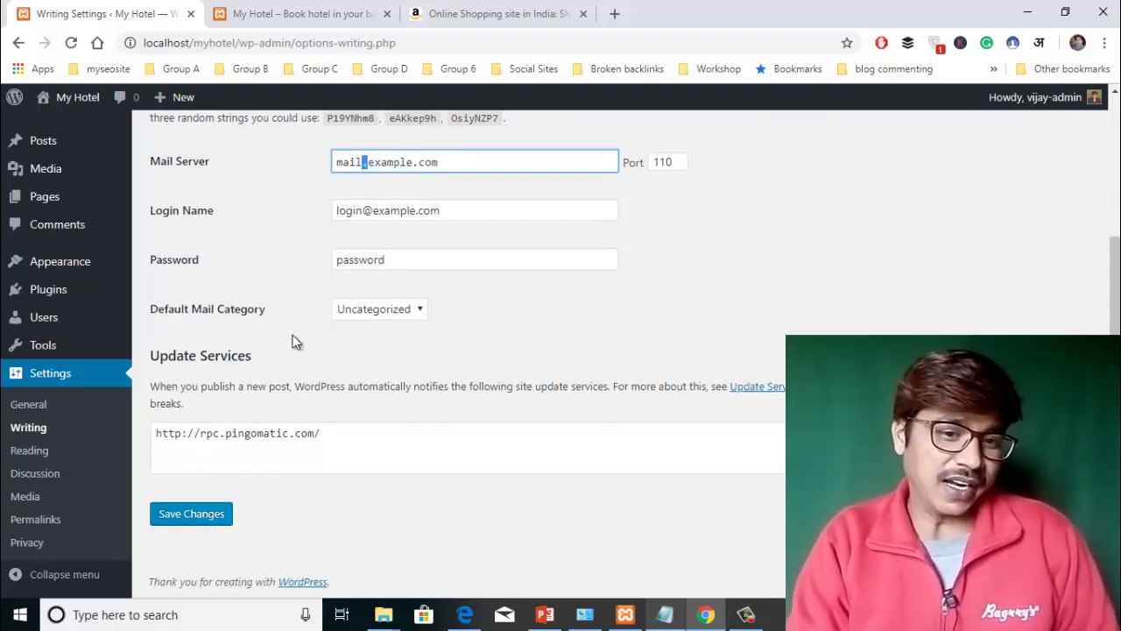
scroll(293, 342, up, 3)
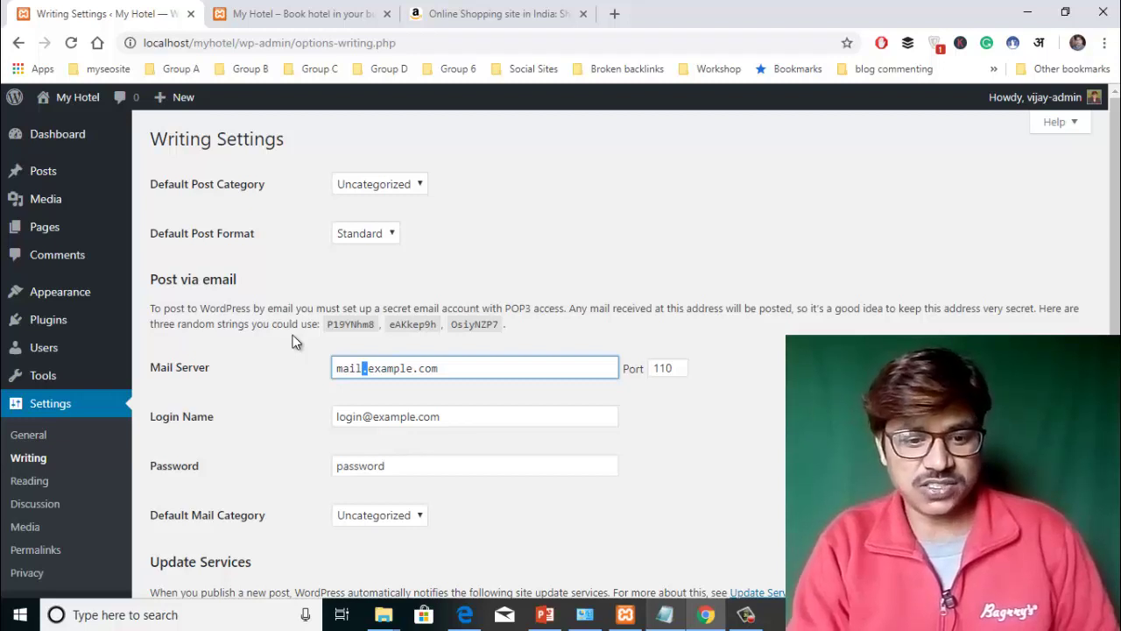
scroll(295, 342, down, 3)
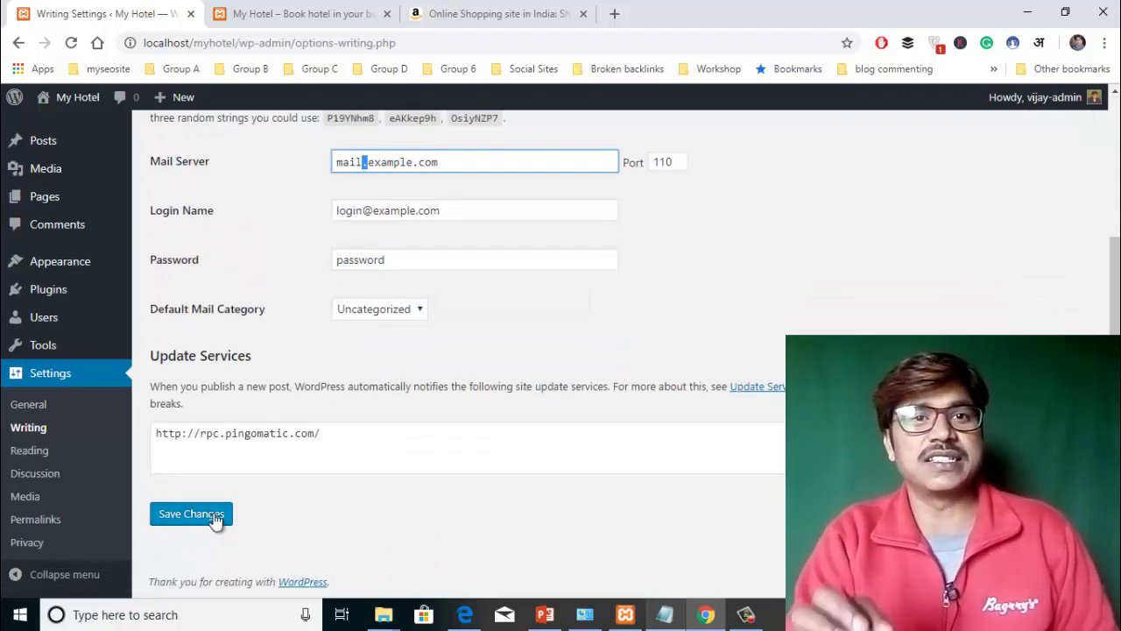
Open the Reading settings and try a static homepage, viewing its page choices before switching back to the latest posts.
click(38, 454)
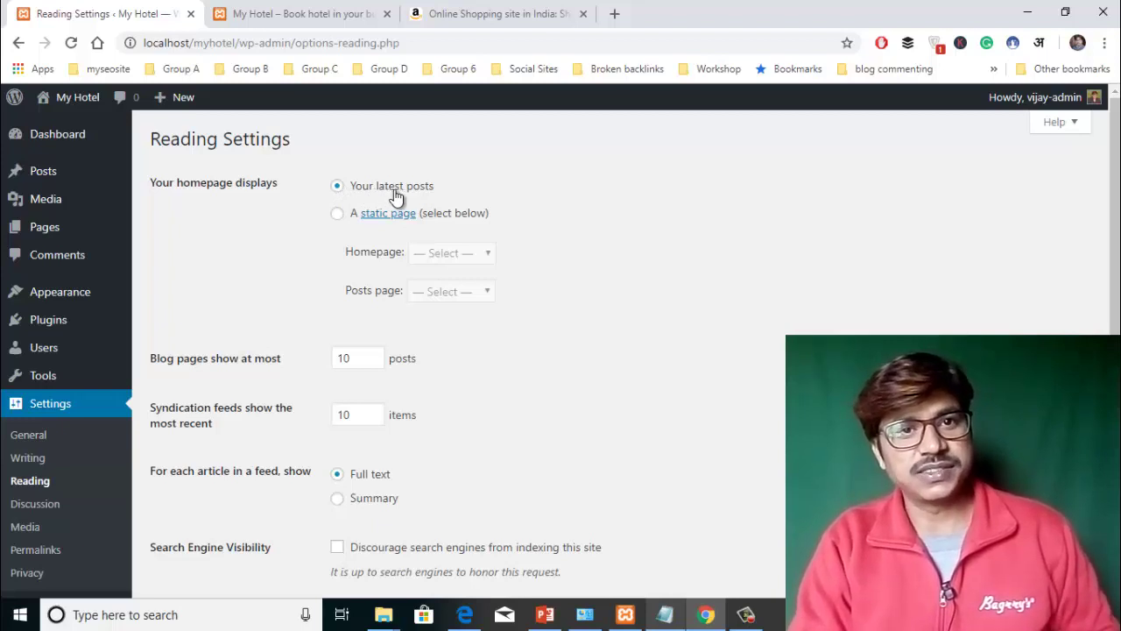
click(339, 214)
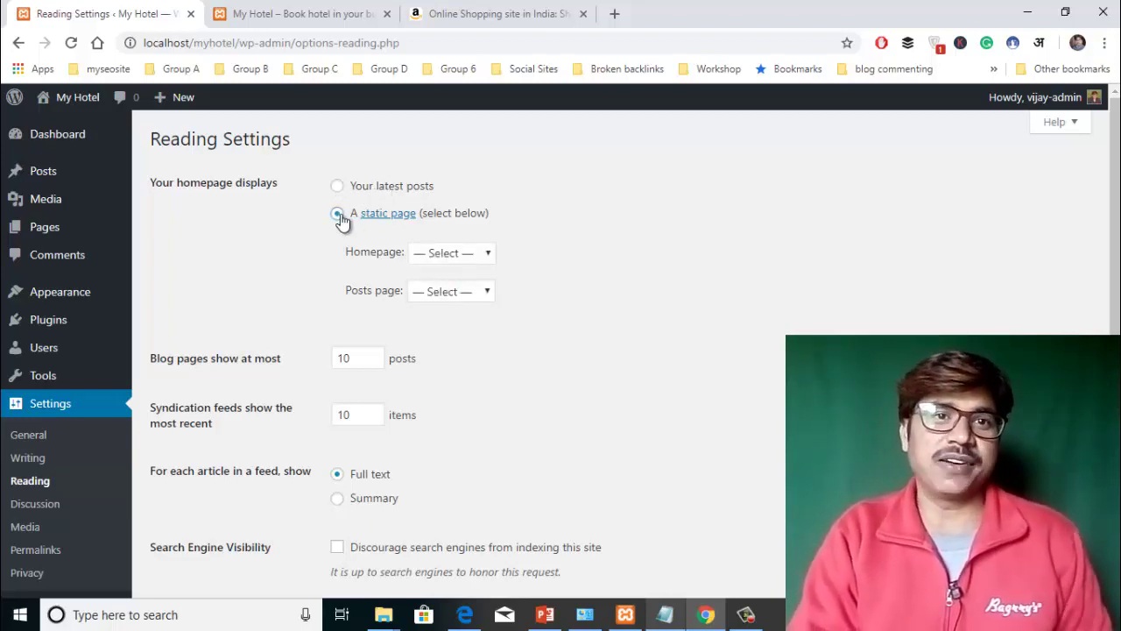
click(483, 254)
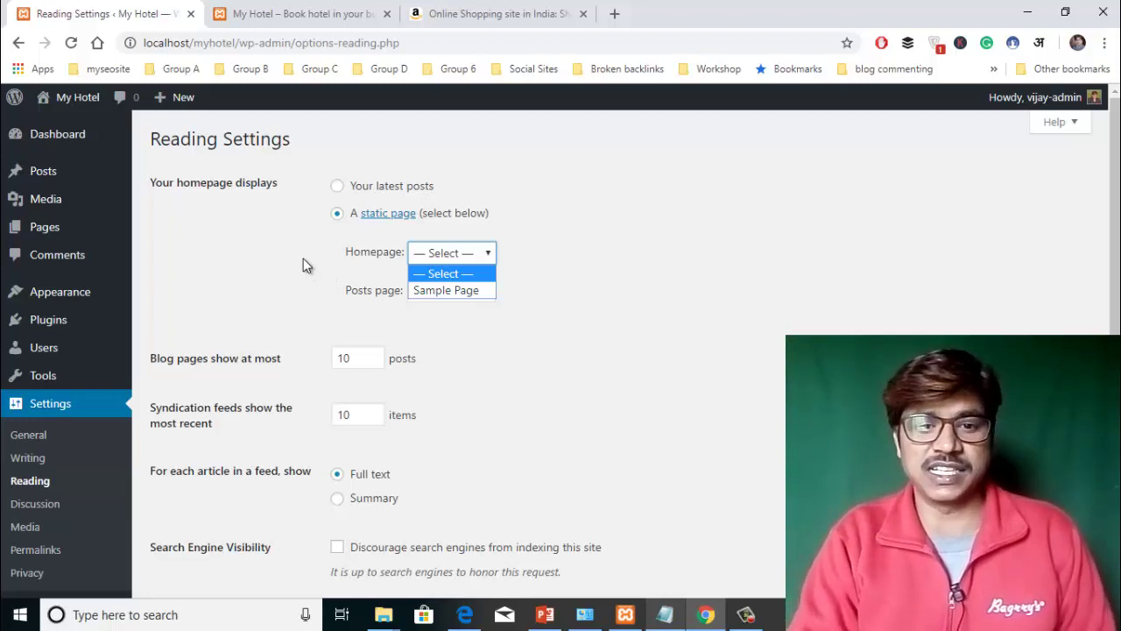
click(337, 186)
scroll(315, 272, down, 1)
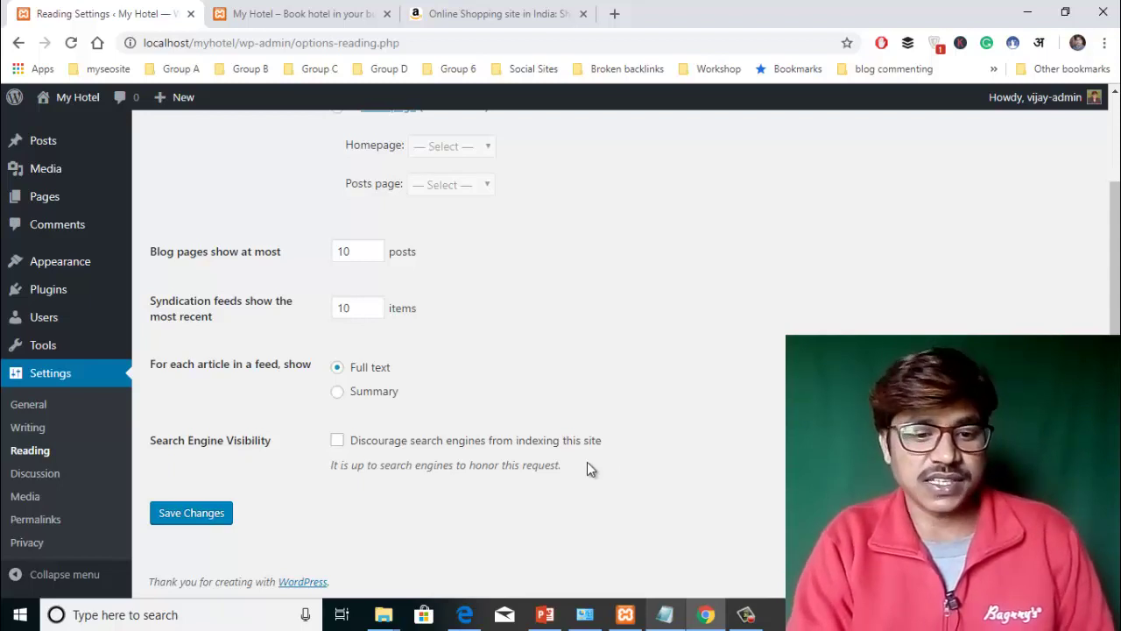
Open the Discussion settings, keep comments allowed on new articles, and require comments to be manually approved before they appear.
click(48, 479)
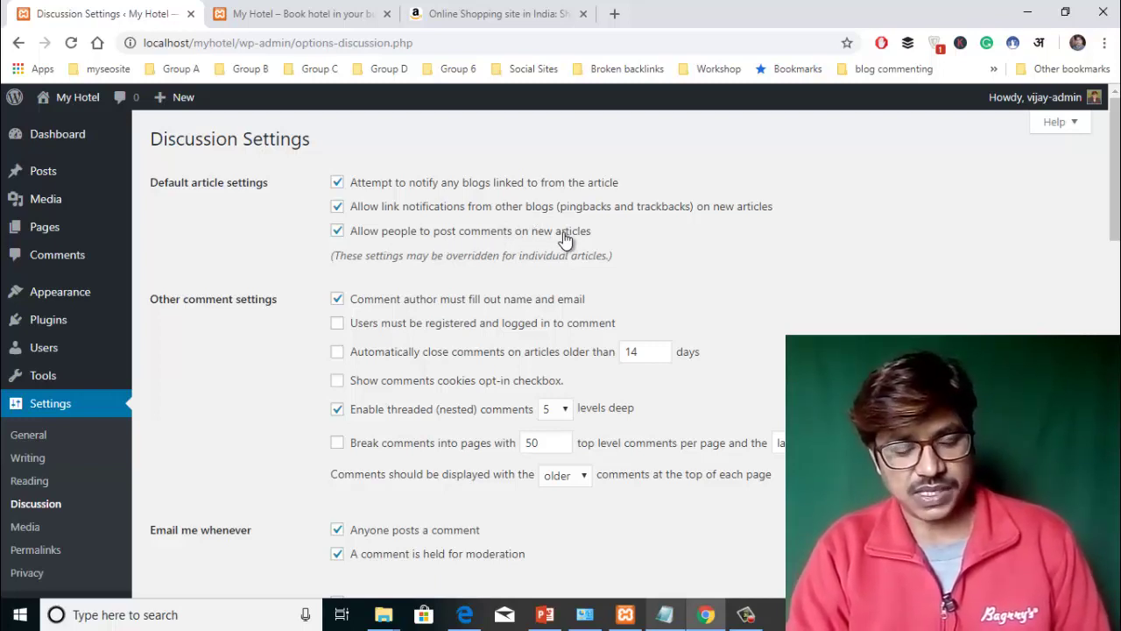
click(338, 233)
click(338, 233)
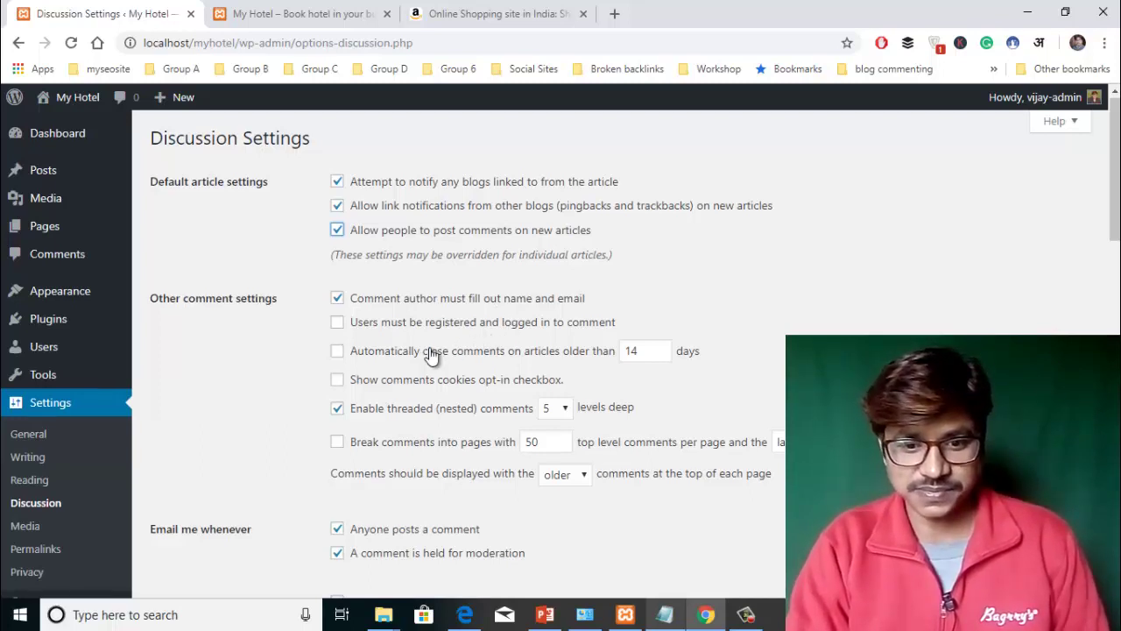
scroll(431, 354, down, 1)
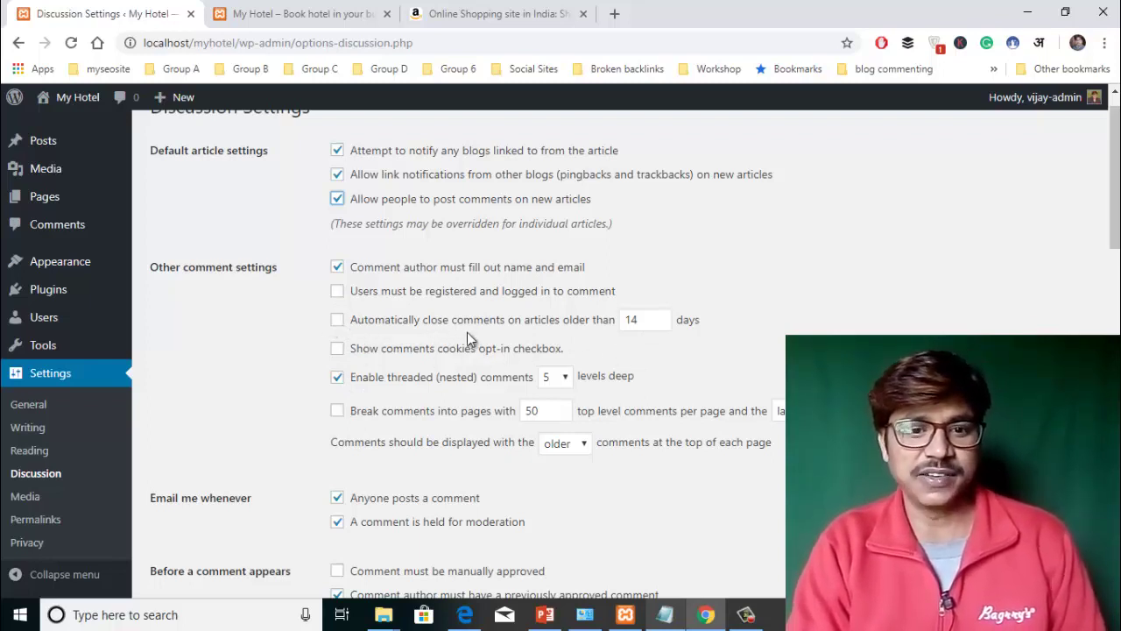
scroll(271, 348, down, 1)
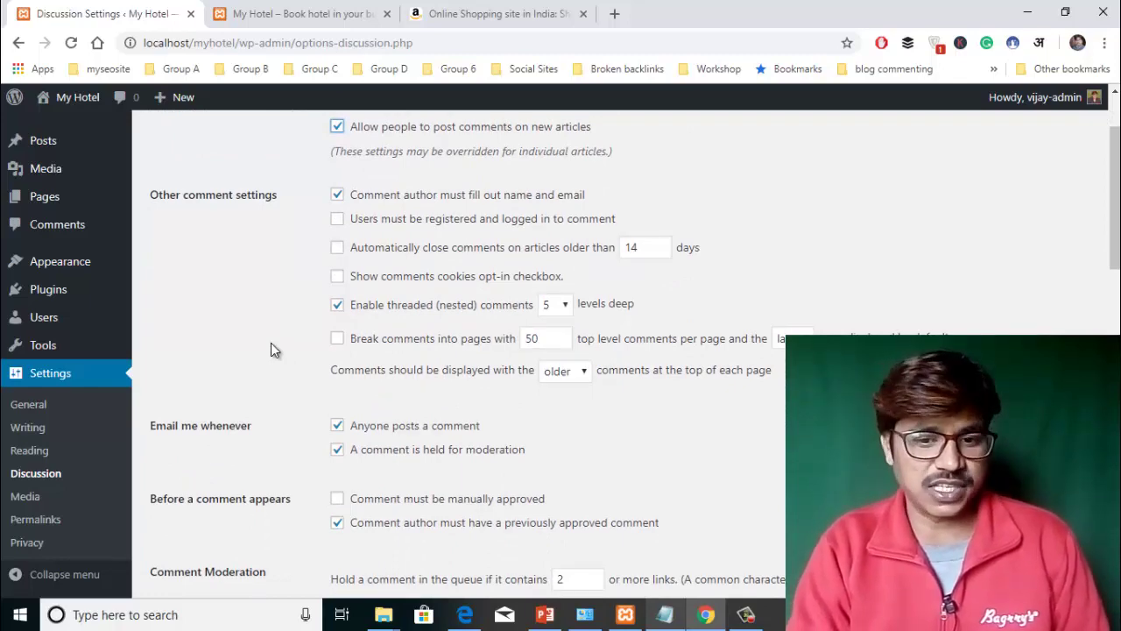
scroll(298, 360, down, 1)
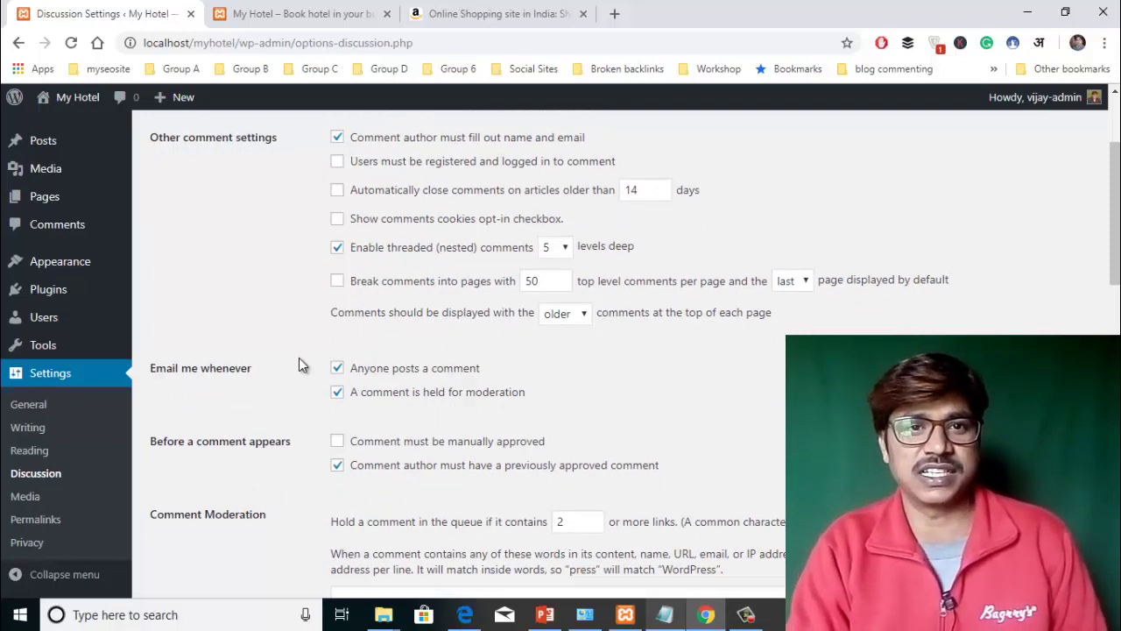
scroll(307, 318, down, 3)
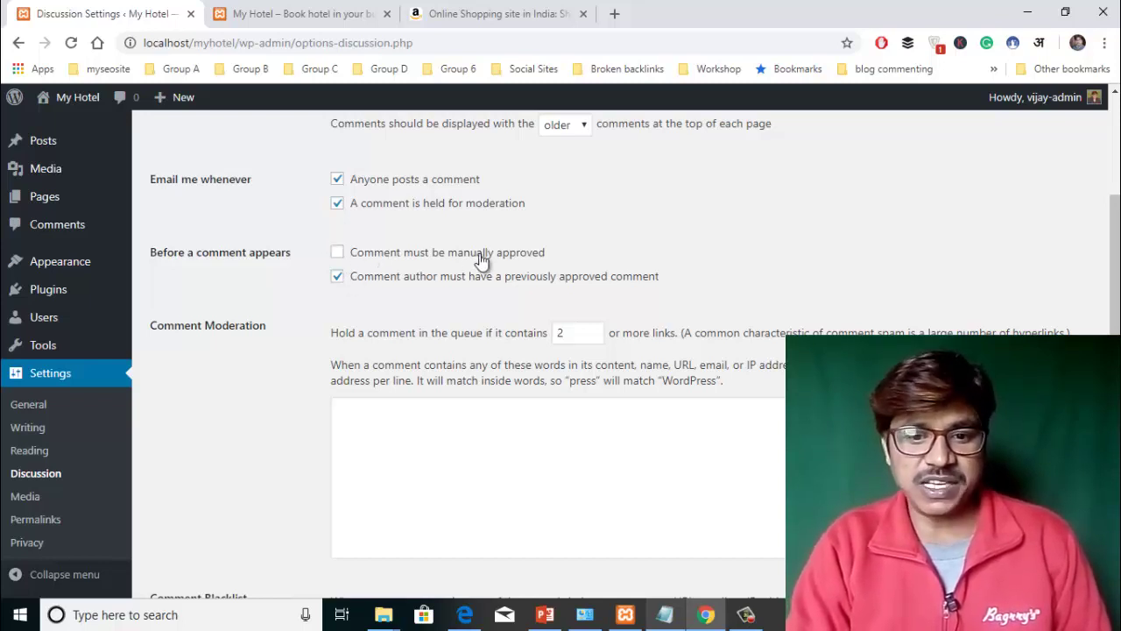
click(340, 254)
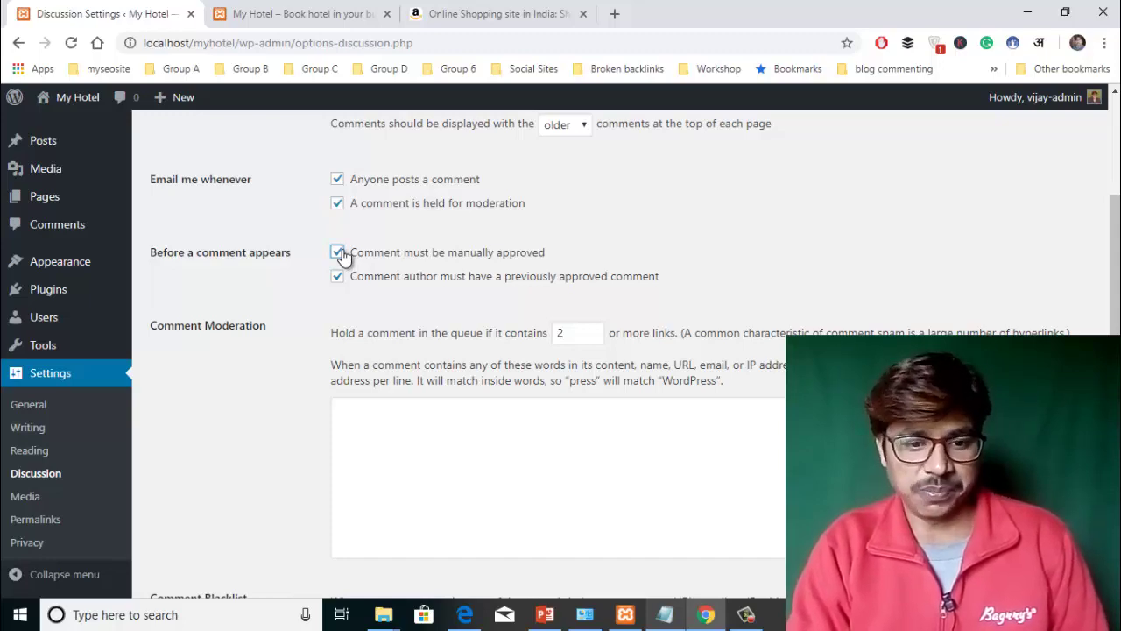
Set the default avatar to MonsterID (Generated) and save the discussion settings.
scroll(266, 420, down, 3)
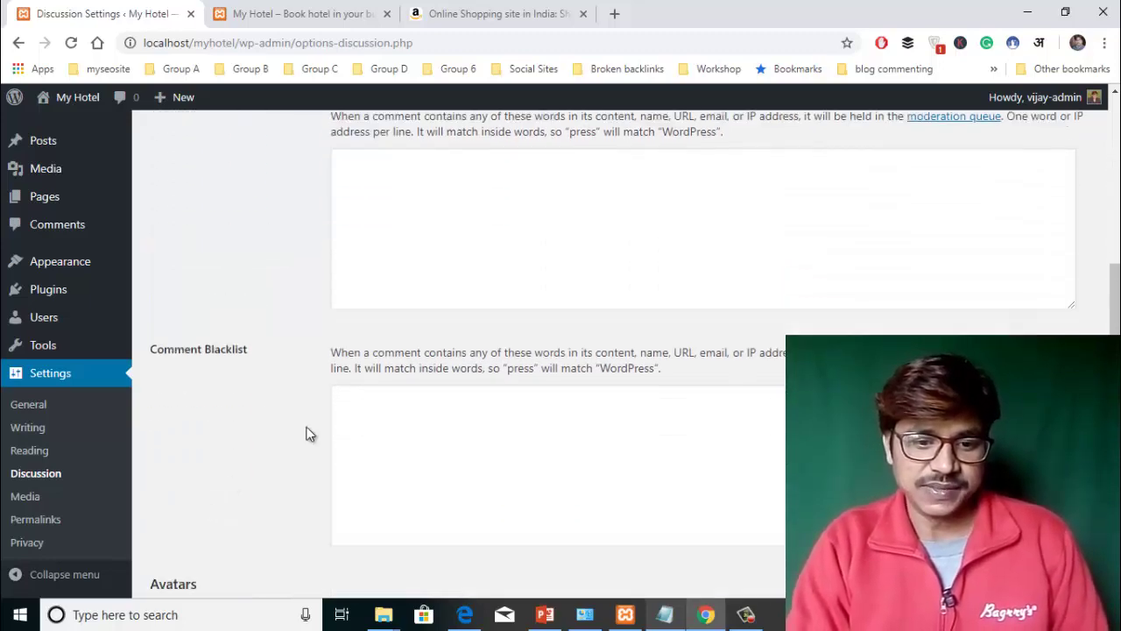
scroll(302, 436, down, 10)
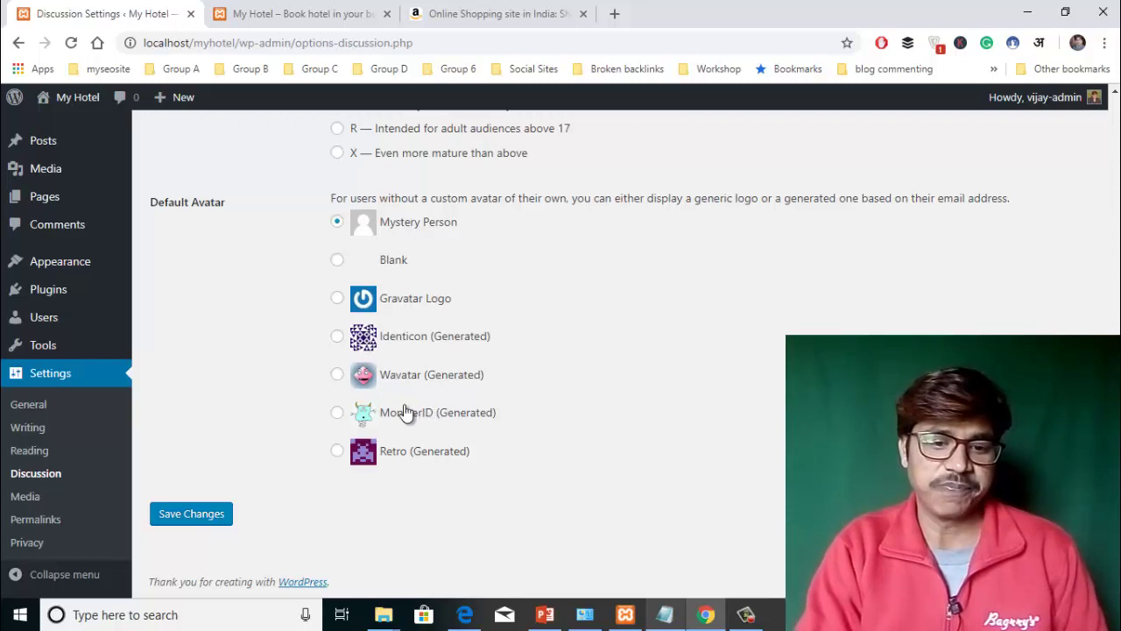
click(337, 413)
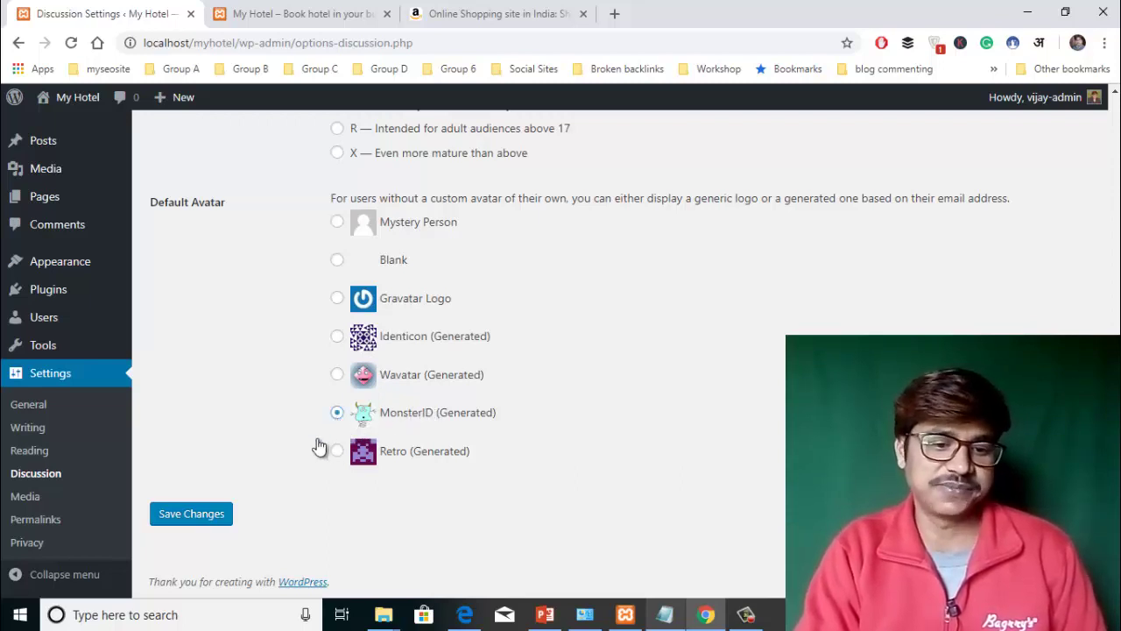
click(174, 521)
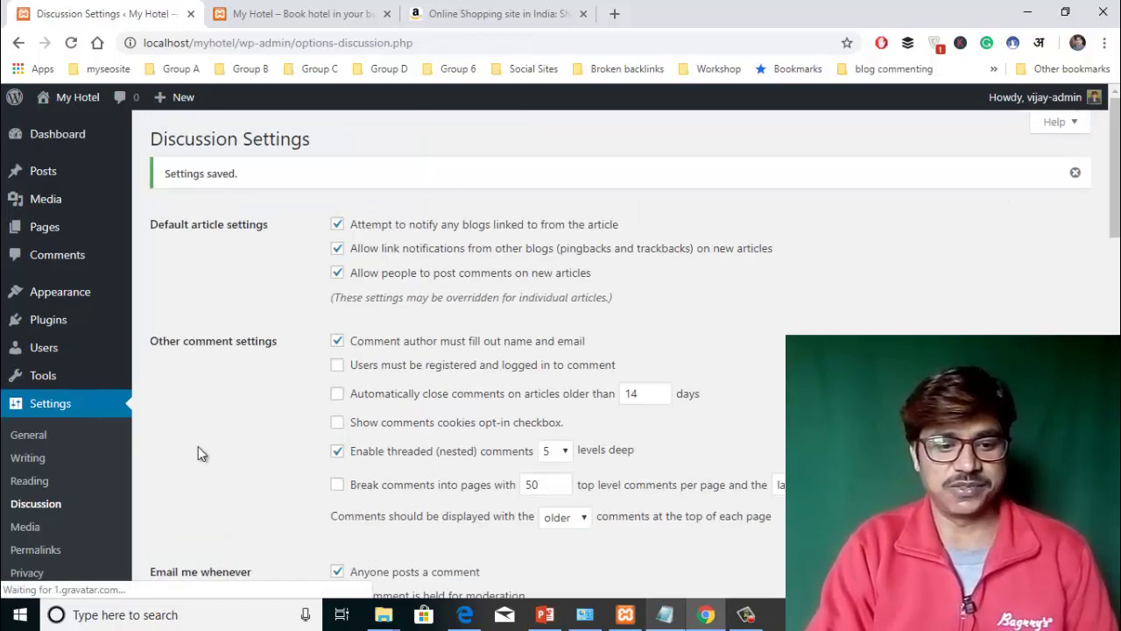
Open the Media settings and review the image sizes, highlighting the thumbnail width and nudging the large maximum height to 1023 and back to 1024.
scroll(75, 501, down, 3)
click(25, 498)
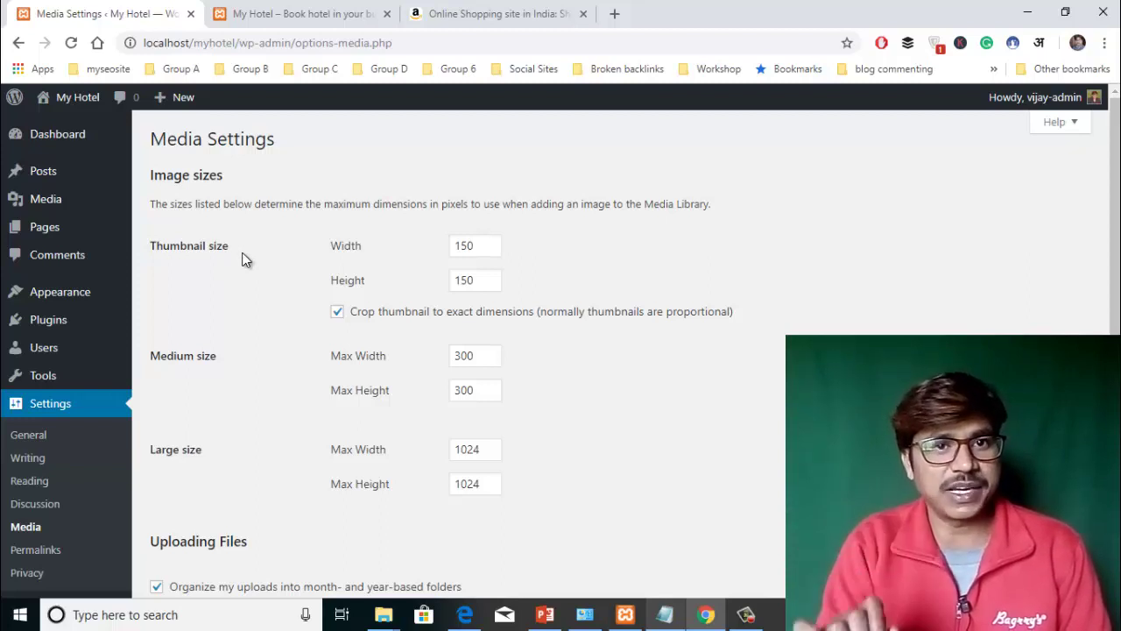
double_click(476, 245)
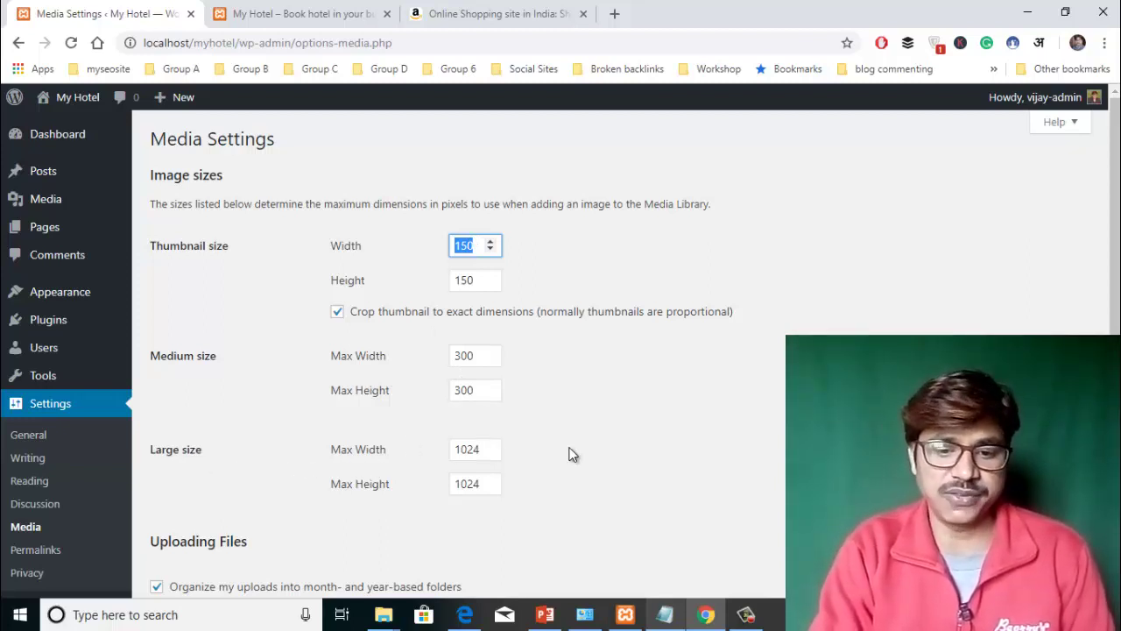
scroll(570, 453, down, 3)
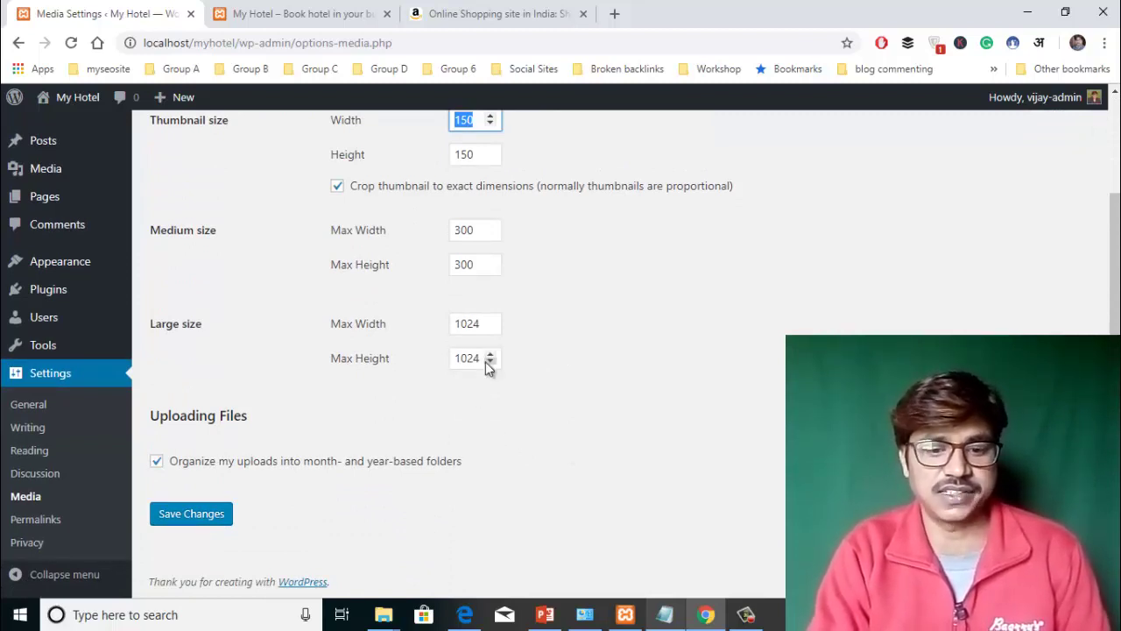
click(490, 361)
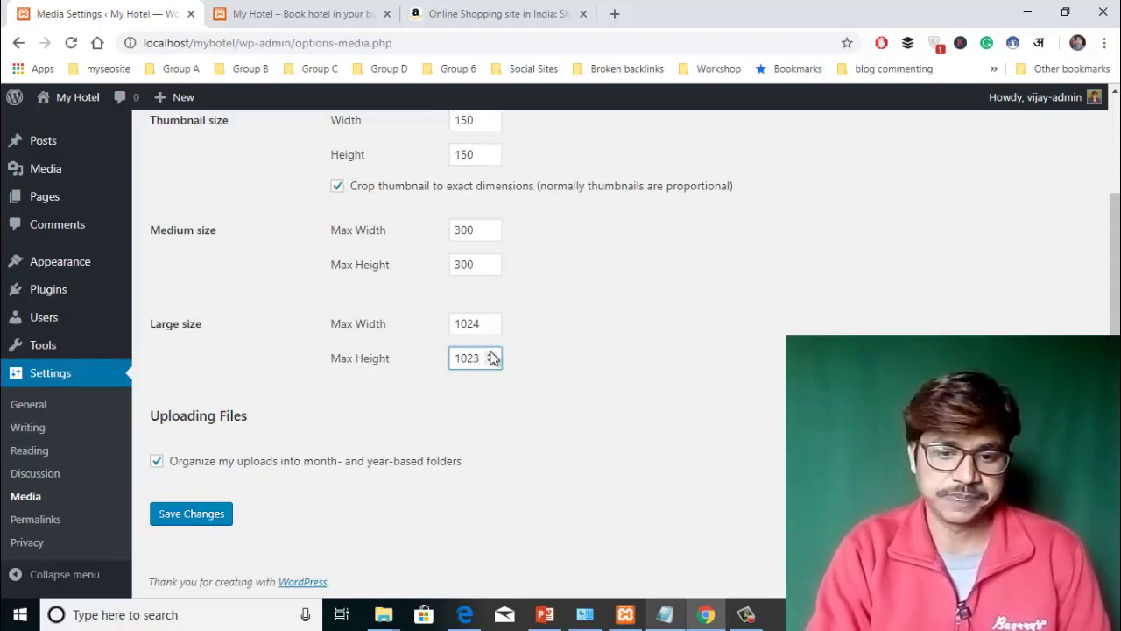
click(491, 355)
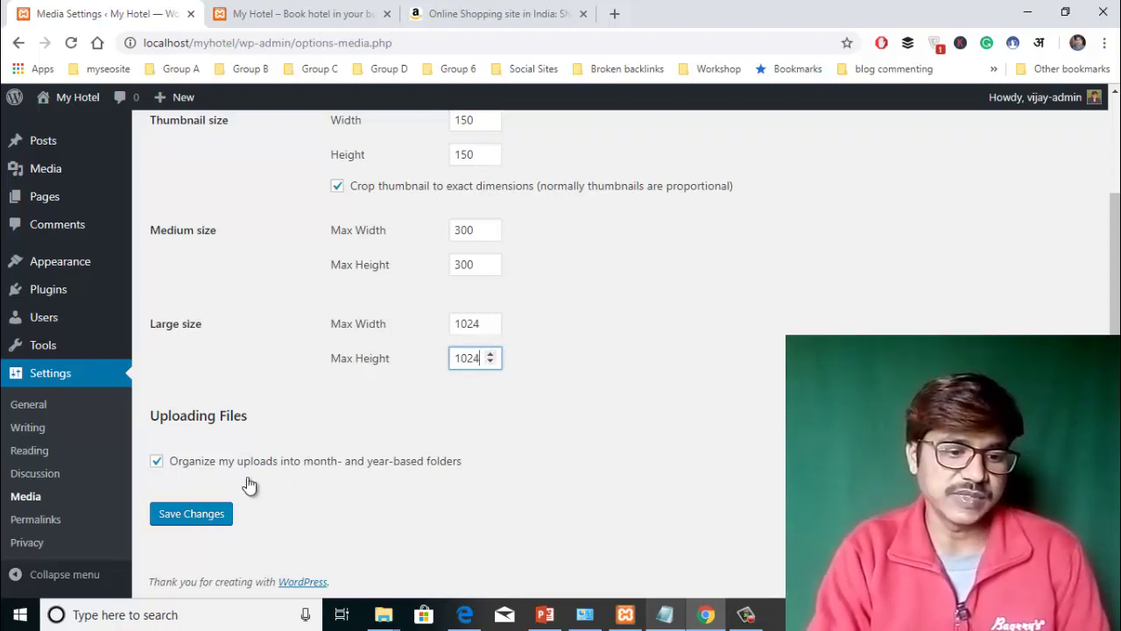
Open the Permalink settings and compare Plain with Day and name, highlighting the latter's site address, date and post name before reselecting Day and name.
click(35, 520)
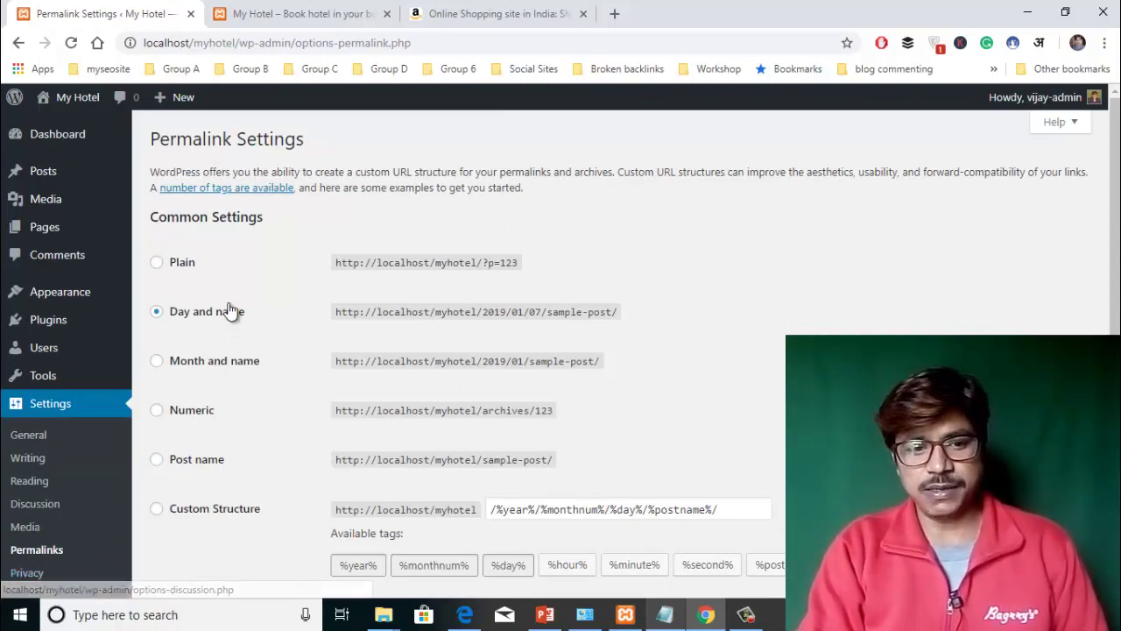
click(161, 265)
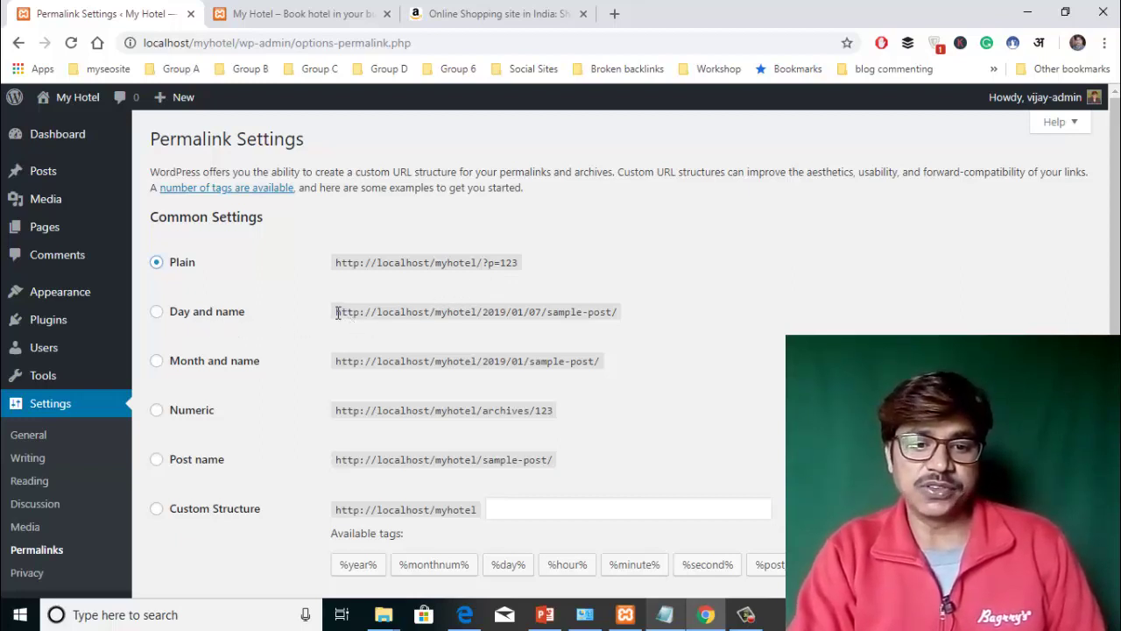
drag(337, 313, 480, 314)
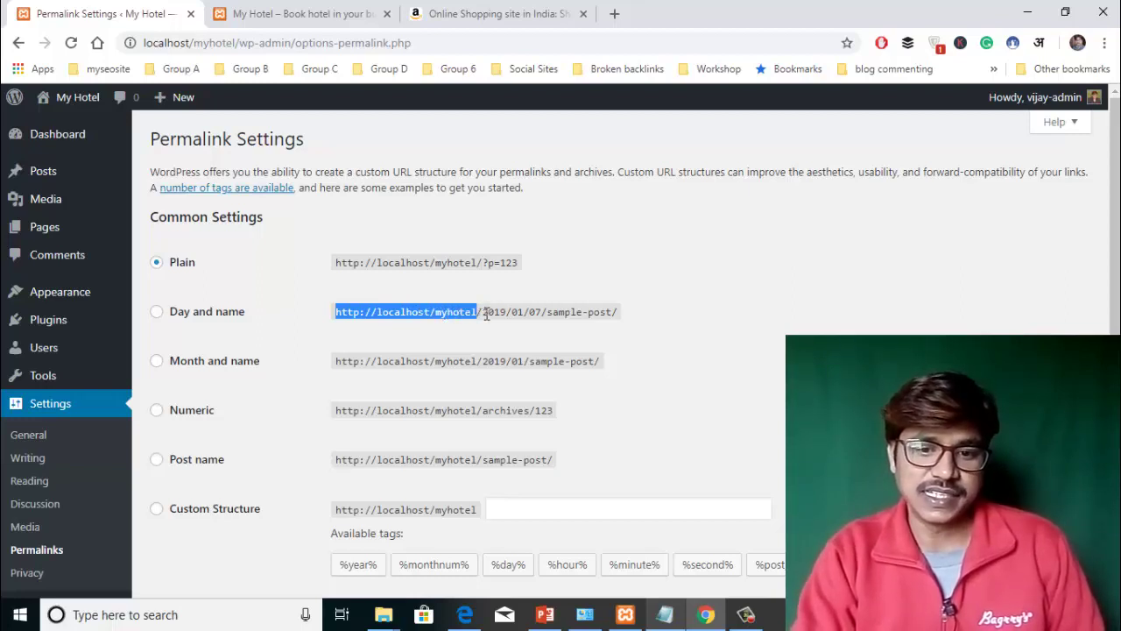
click(503, 314)
drag(483, 313, 544, 313)
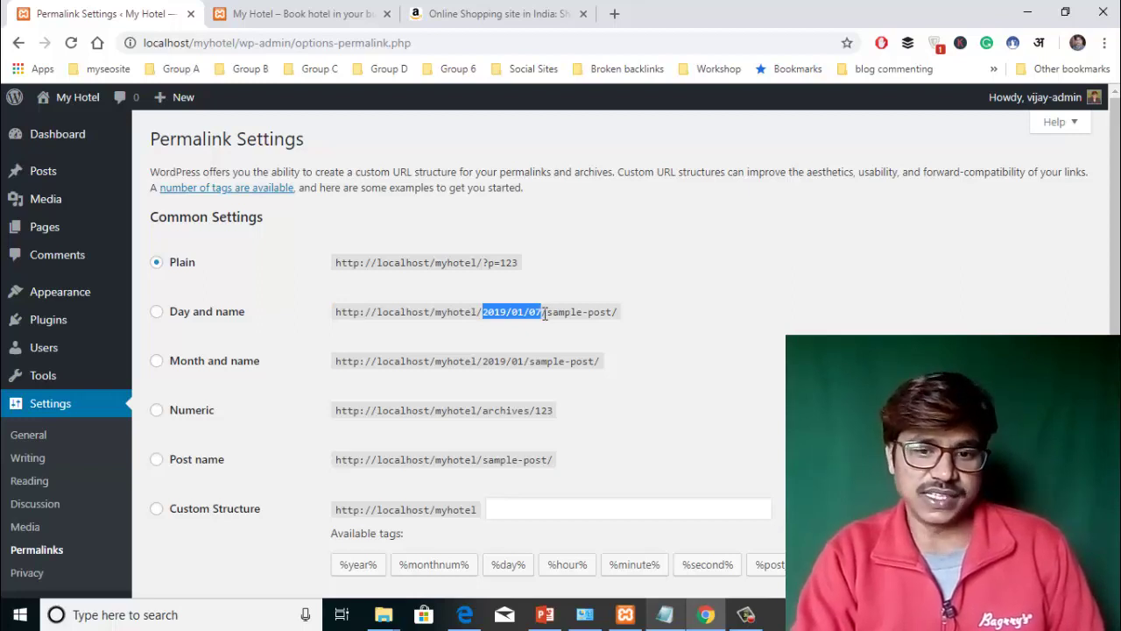
click(547, 312)
drag(547, 313, 620, 312)
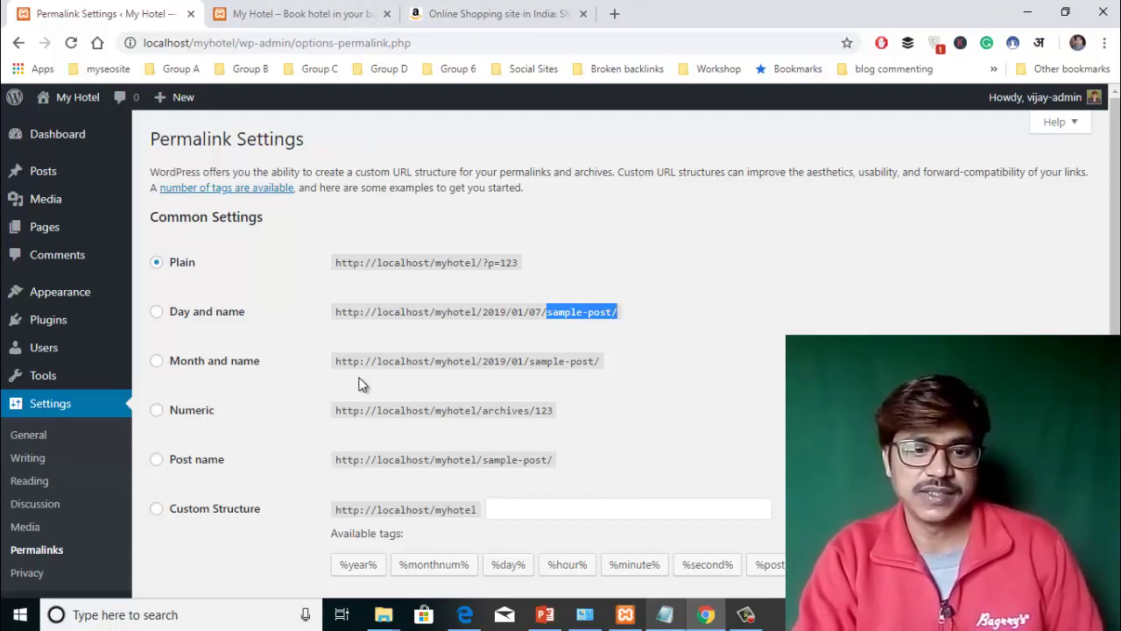
click(156, 313)
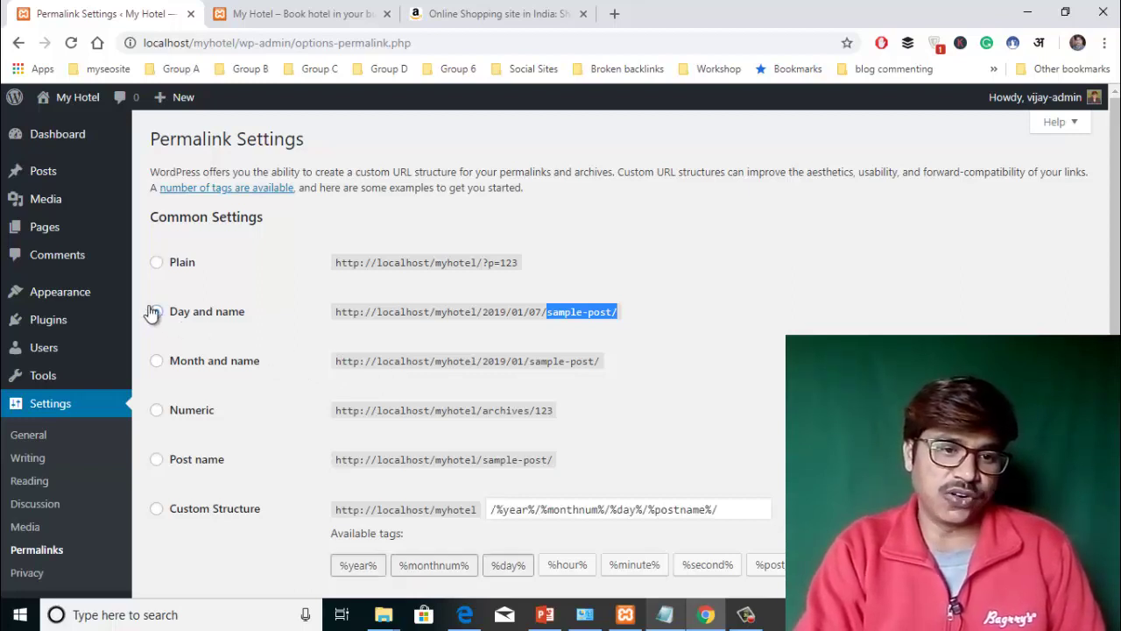
Visit the site in a new tab, look through its homepage, and open the Hello world! post from the recent posts.
mouse_move(77, 112)
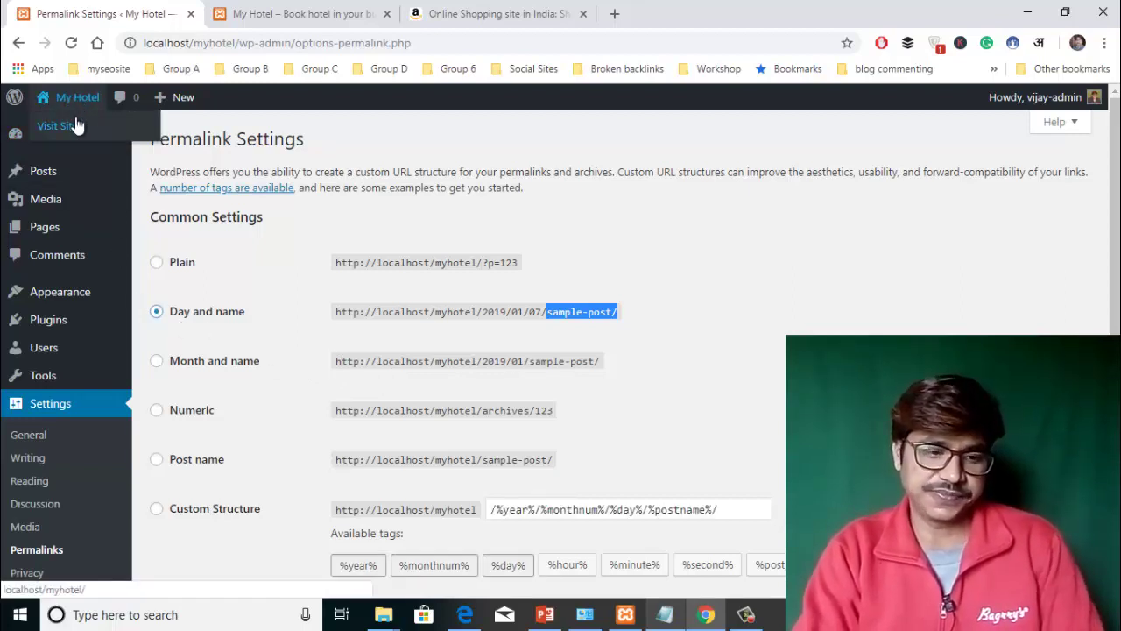
middle_click(77, 127)
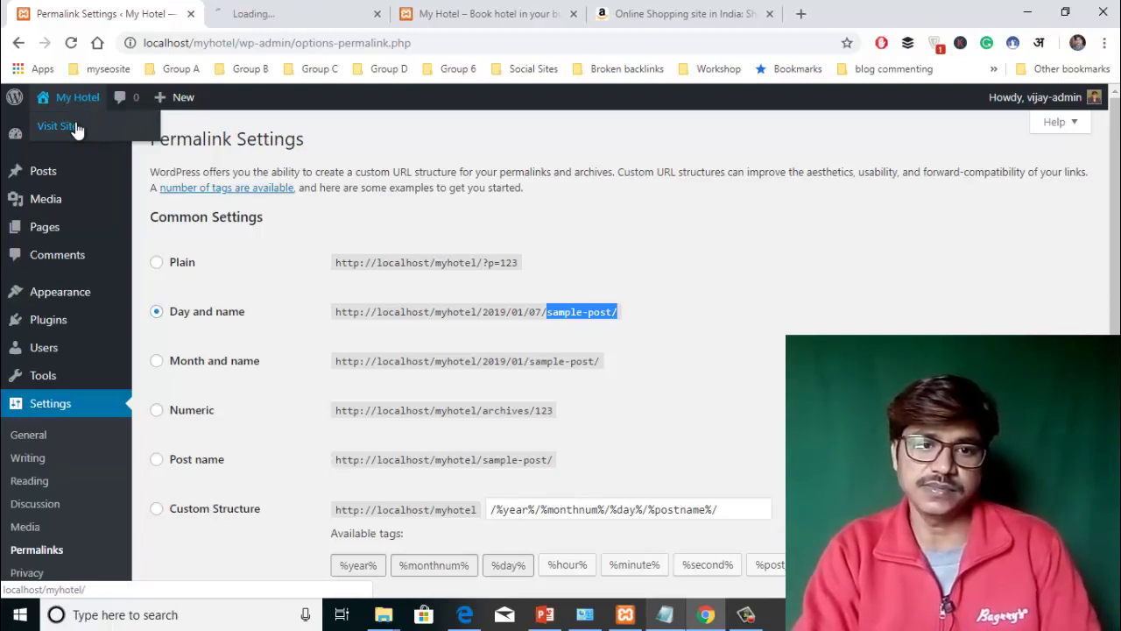
click(275, 12)
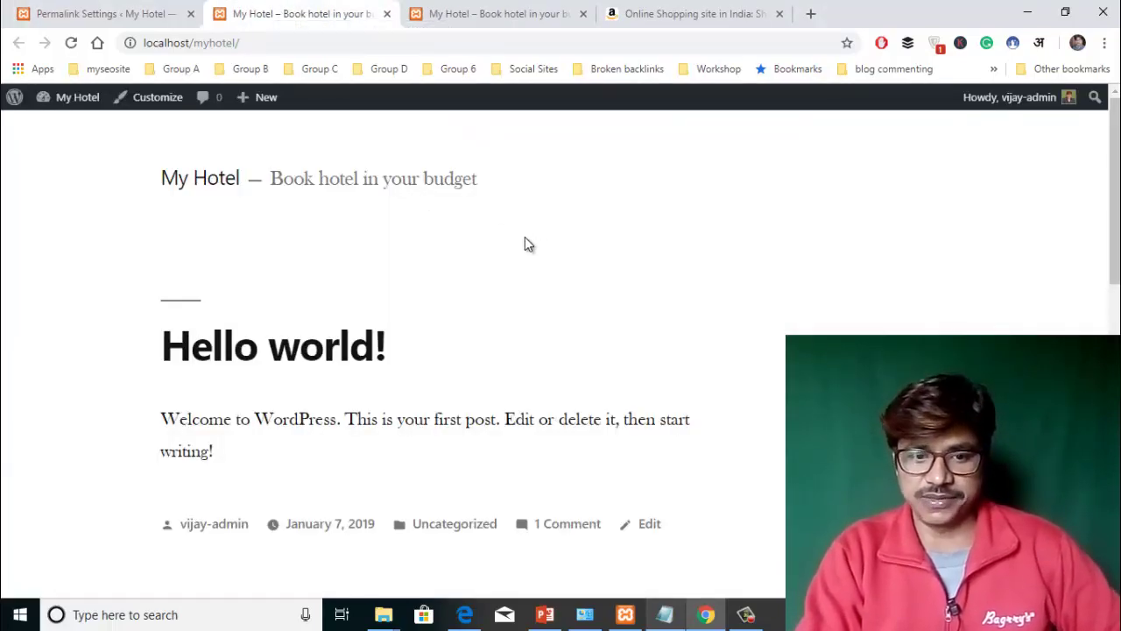
scroll(571, 253, down, 5)
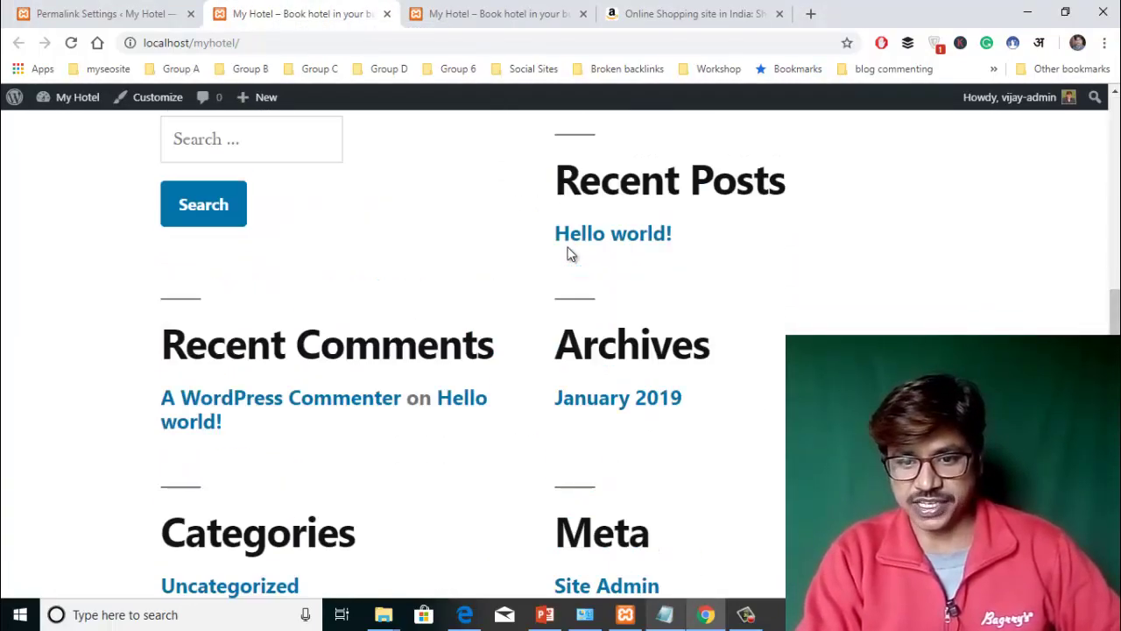
scroll(570, 248, up, 1)
scroll(570, 248, down, 4)
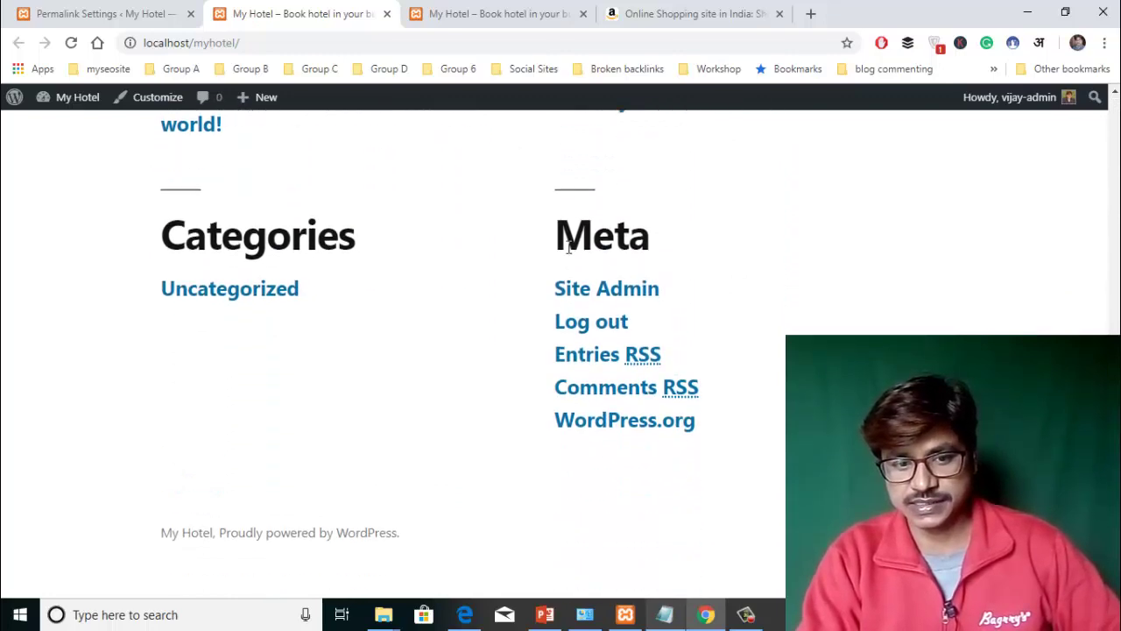
scroll(570, 251, up, 8)
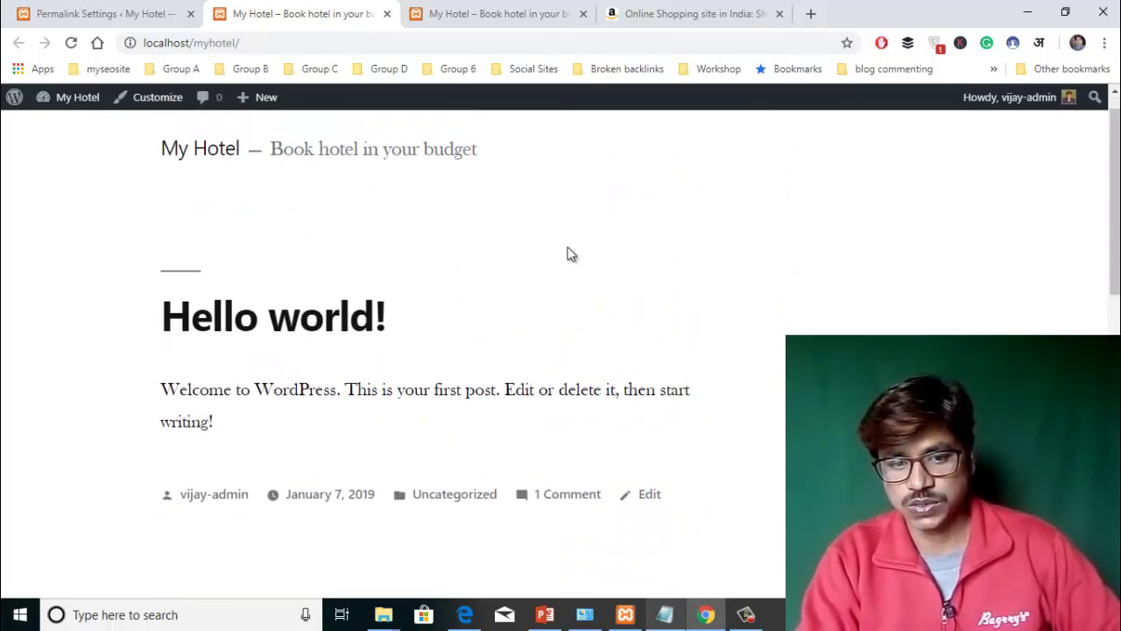
scroll(571, 253, down, 3)
scroll(571, 253, up, 2)
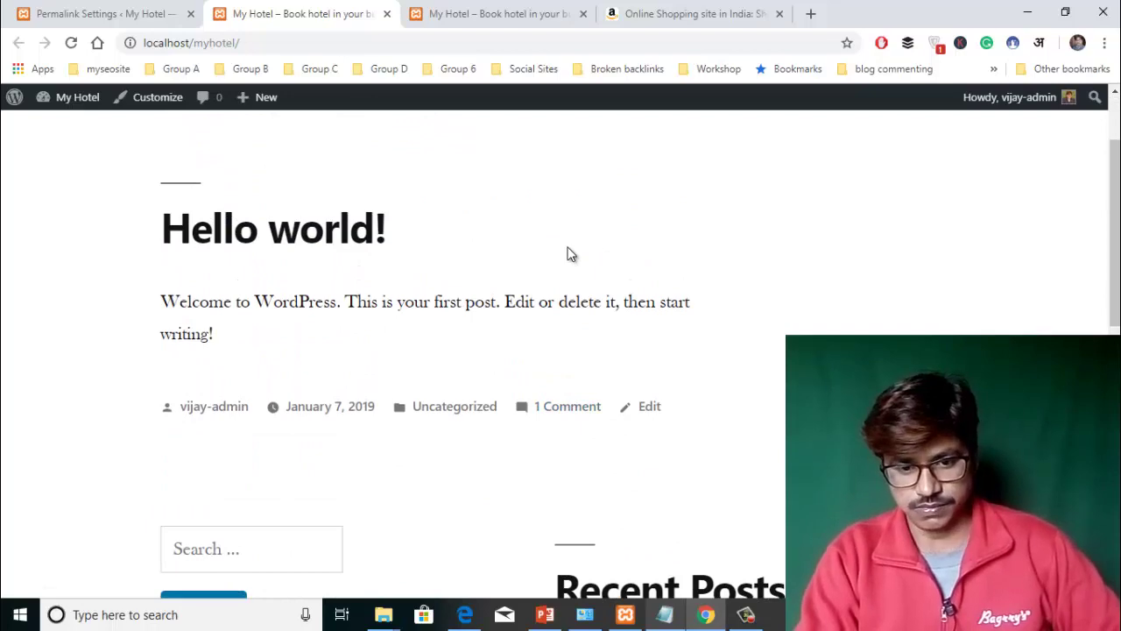
scroll(571, 253, down, 3)
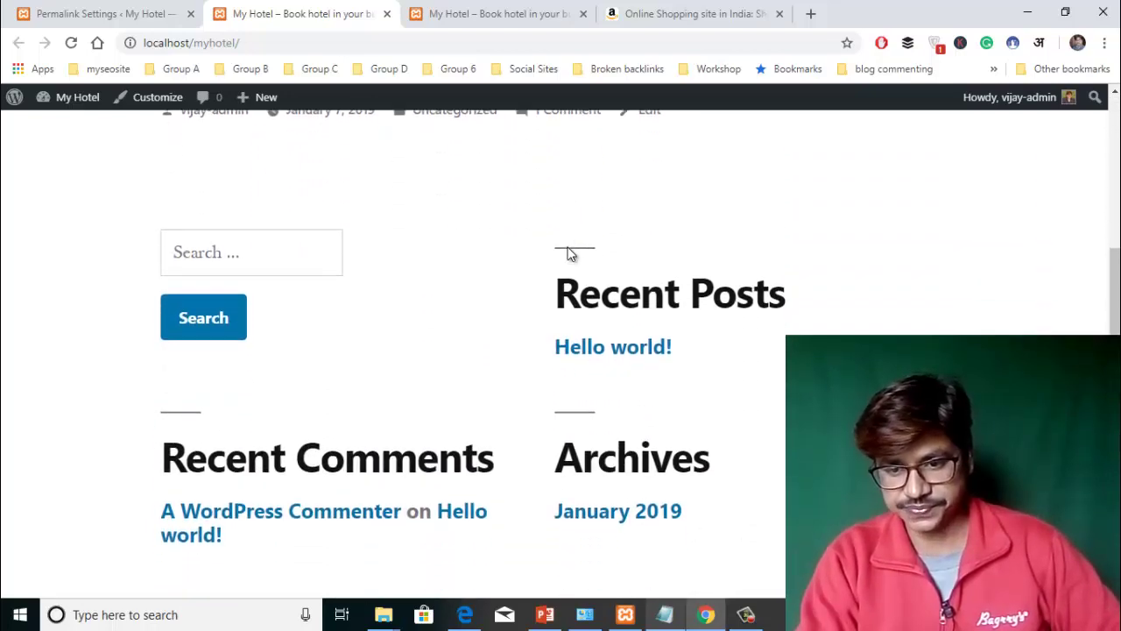
click(638, 311)
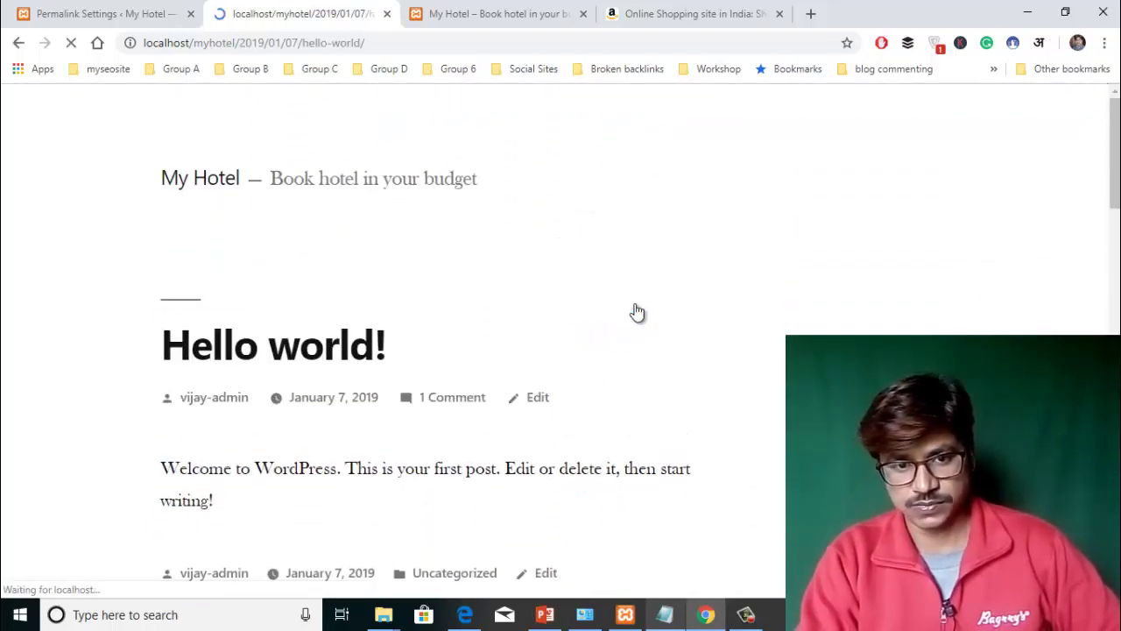
Highlight the date 2019/01/07 and the localhost/myhotel part of the post's web address to compare them with the permalink structure.
click(238, 41)
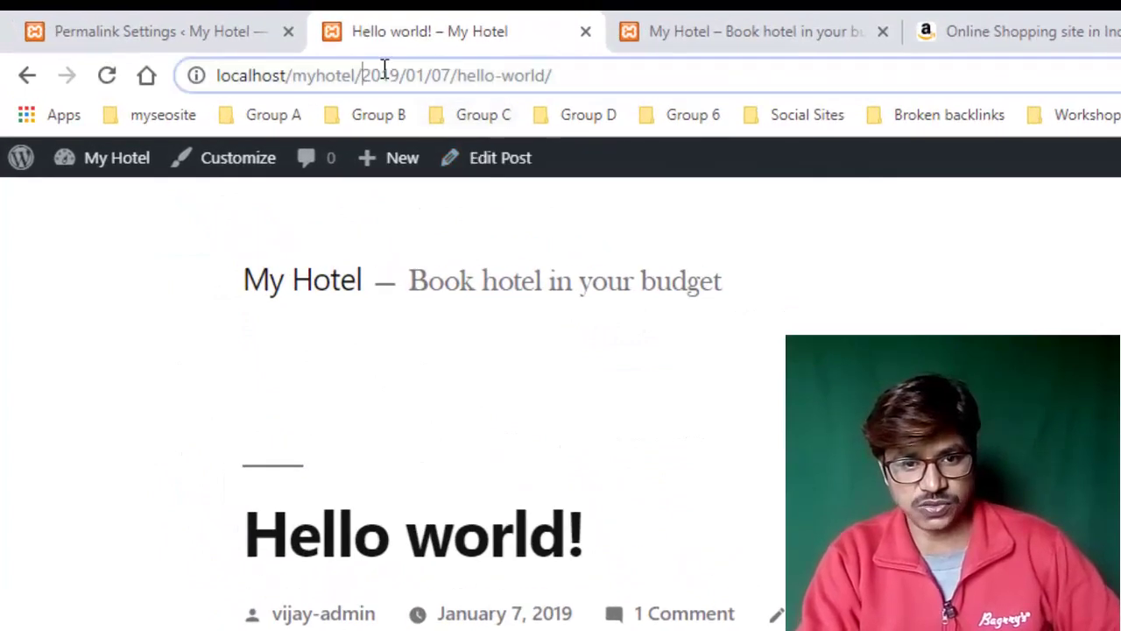
drag(363, 75, 451, 75)
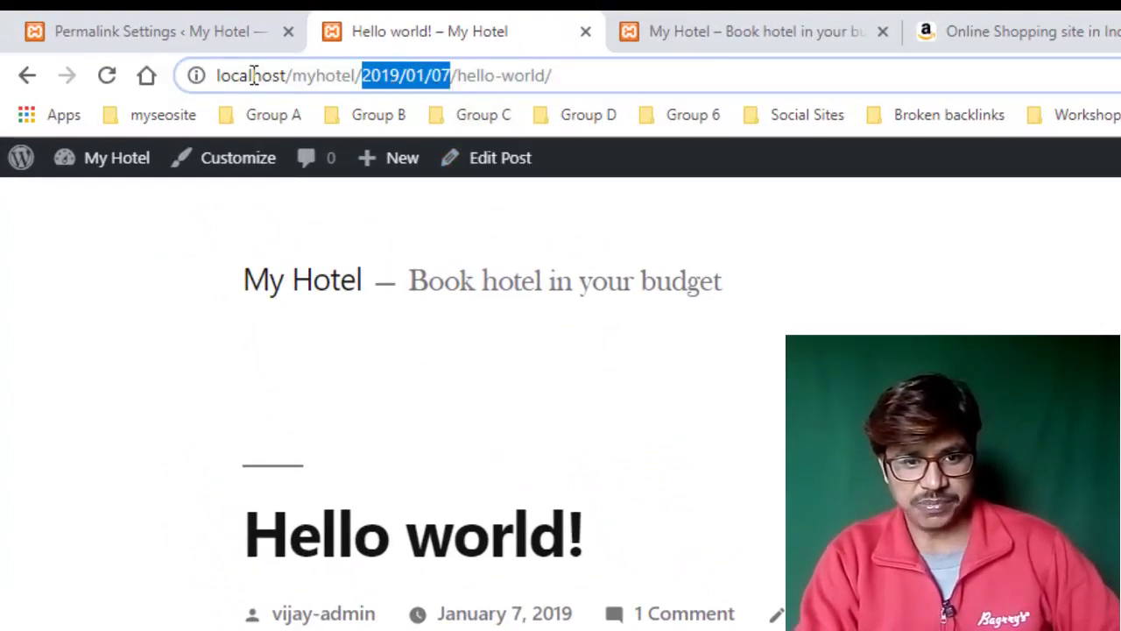
click(216, 75)
drag(300, 75, 358, 76)
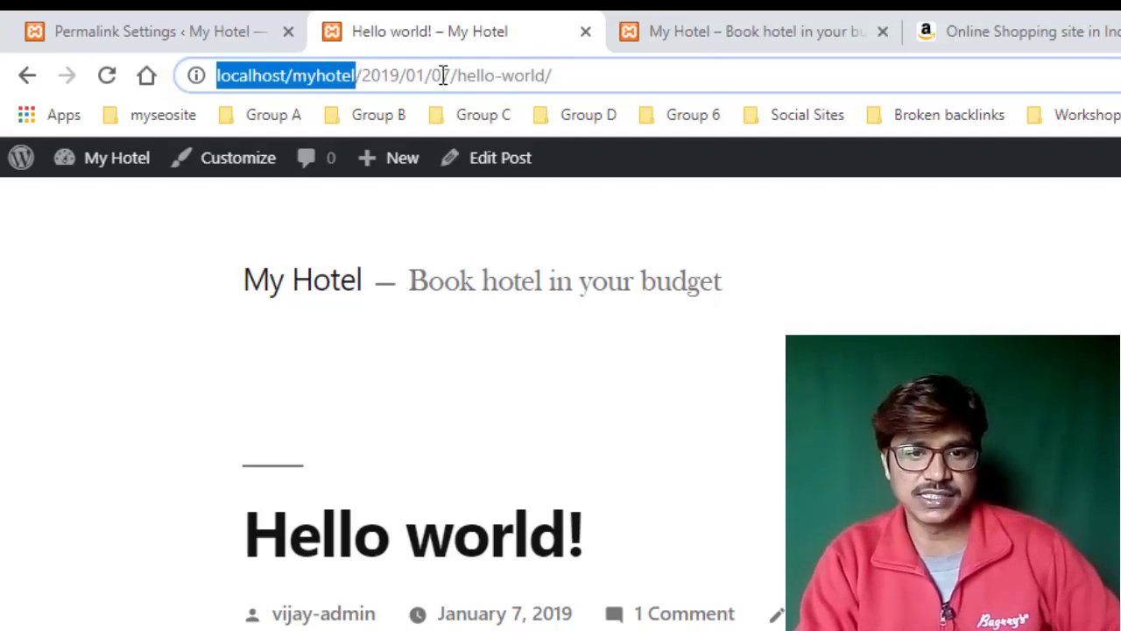
drag(452, 76, 361, 75)
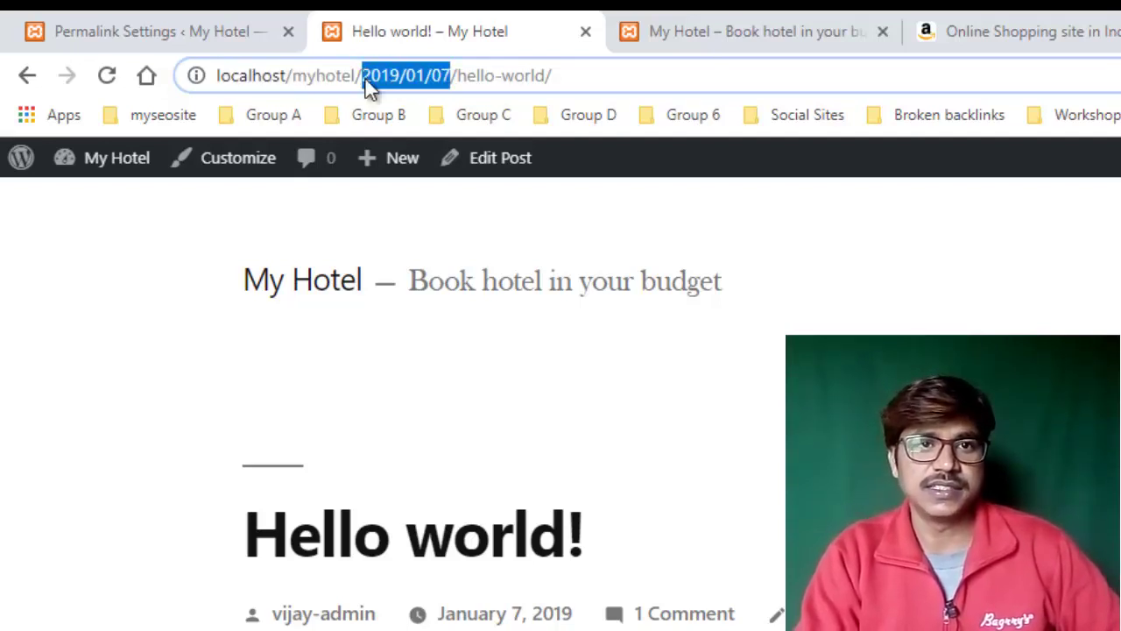
Highlight the hello-world/ part of the post's web address.
click(556, 76)
drag(553, 75, 456, 75)
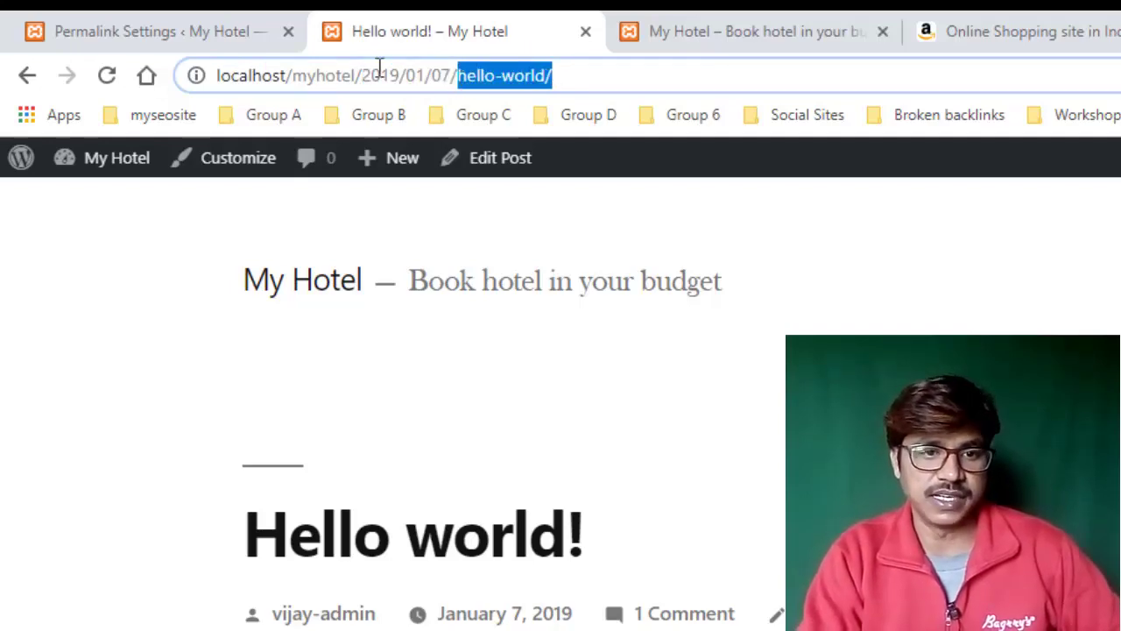
Change the site's permalink structure to Post name, highlighting its example address, and save the changes.
click(235, 33)
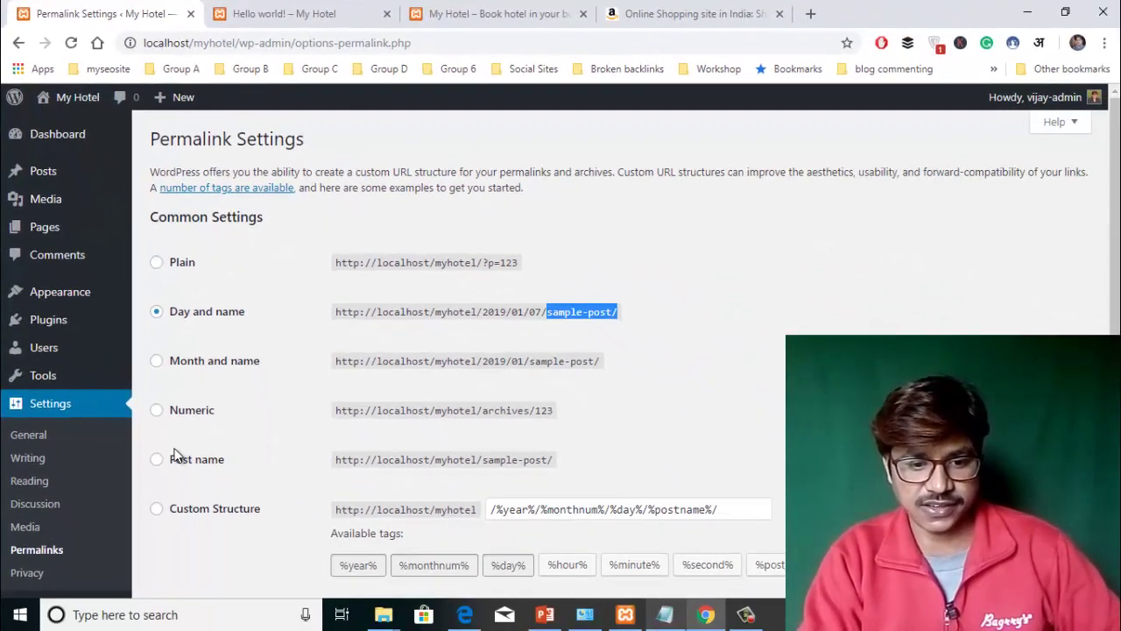
click(160, 461)
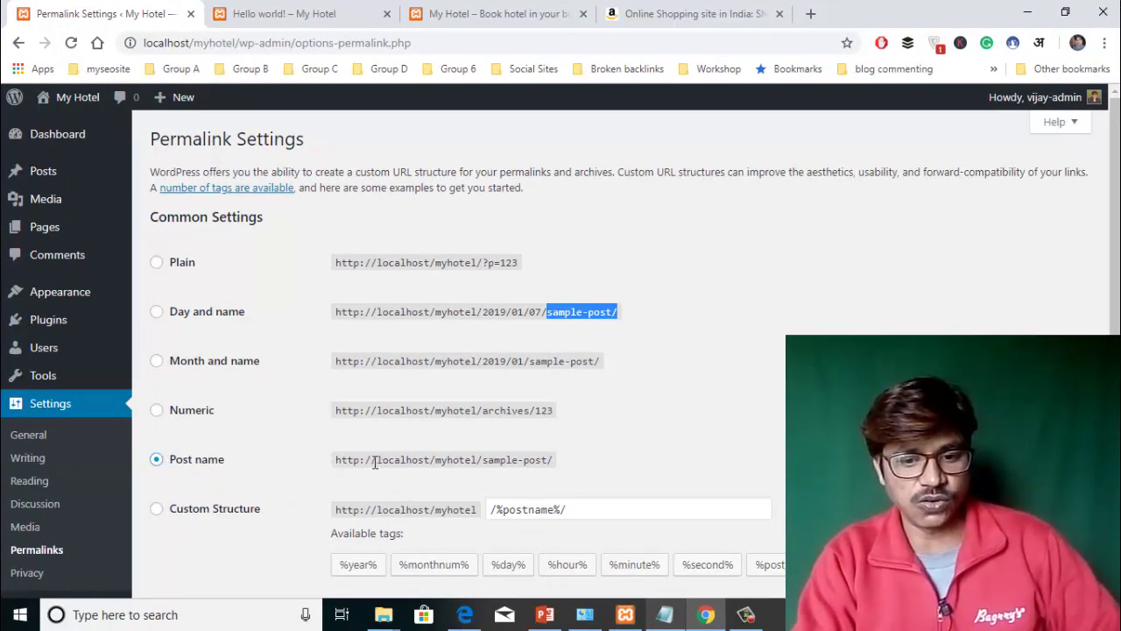
drag(373, 460, 543, 461)
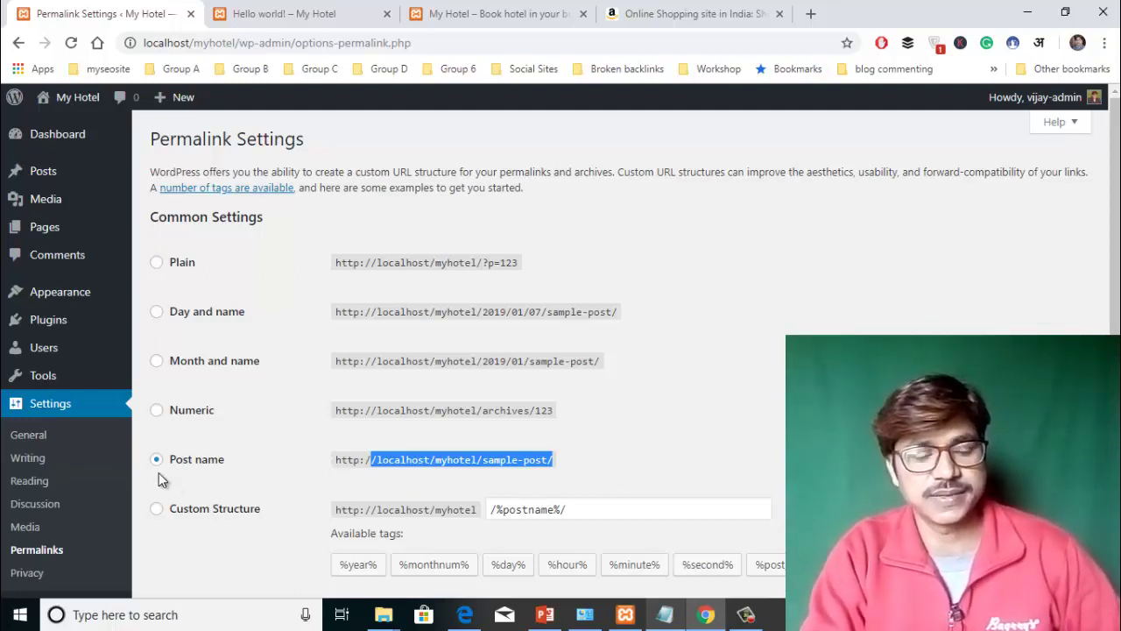
scroll(281, 478, down, 3)
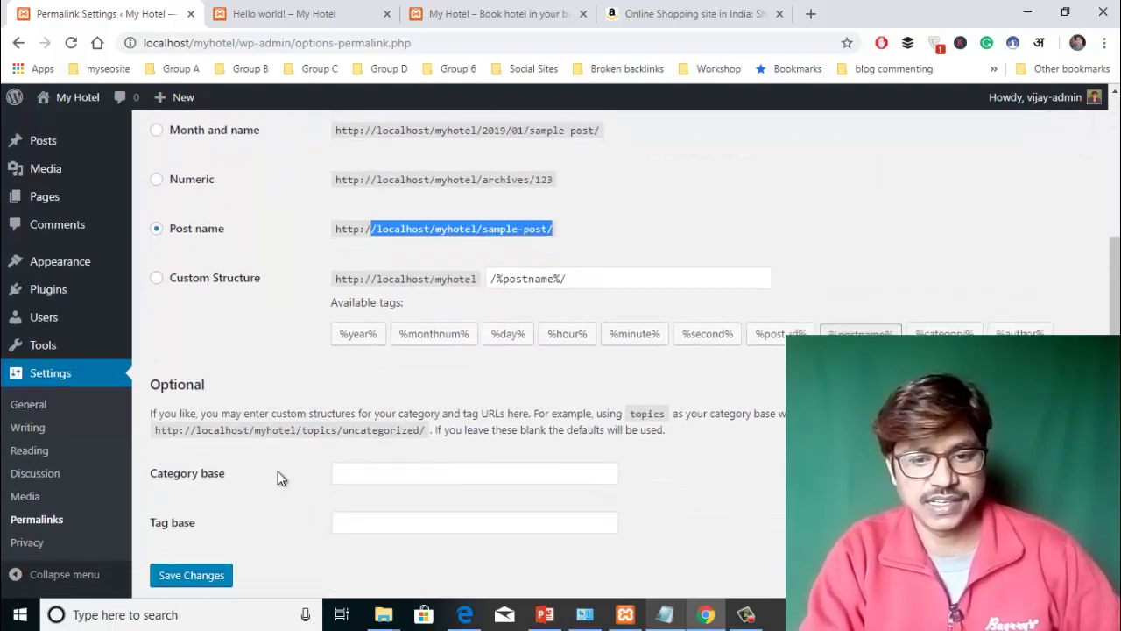
scroll(277, 477, down, 1)
click(191, 514)
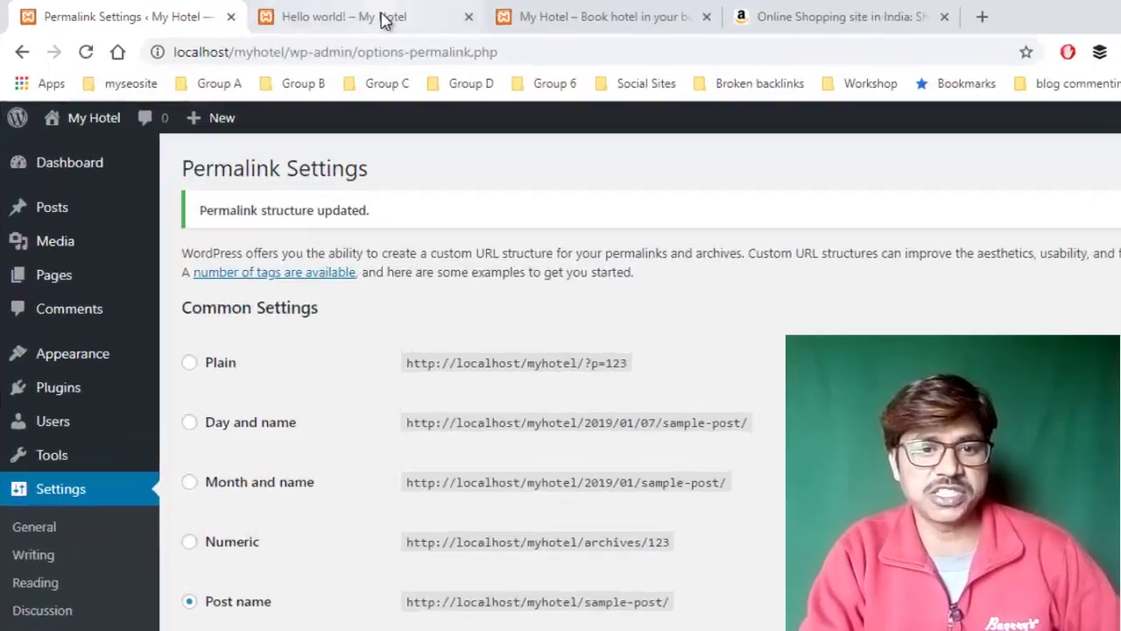
Reload the Hello world! post at its dated web address, and go back to the site's homepage at localhost/myhotel/.
click(386, 19)
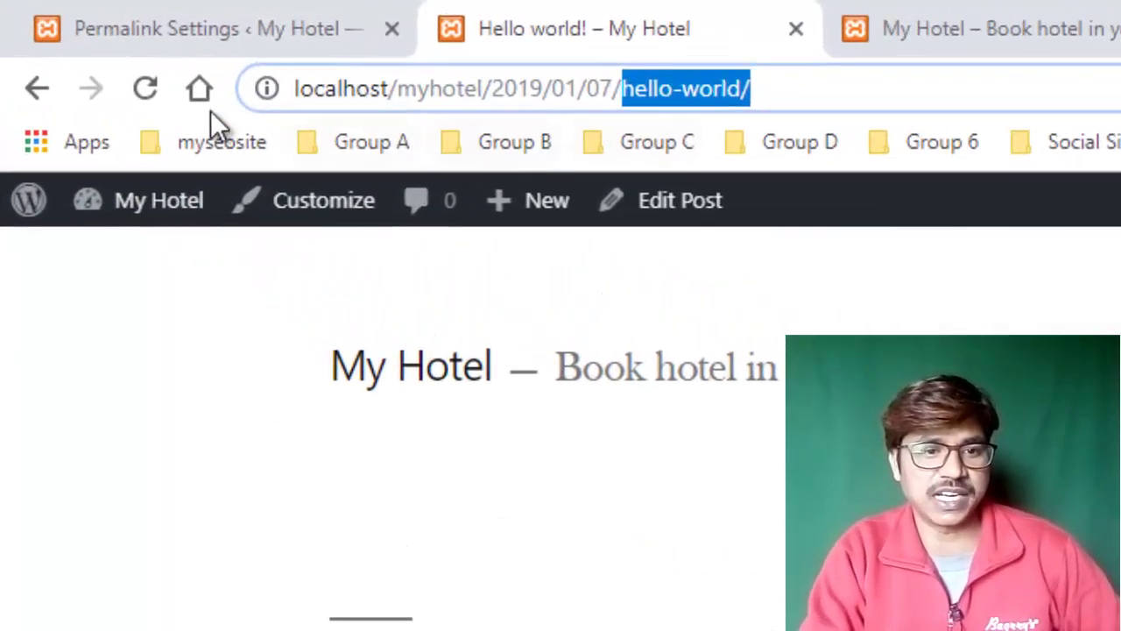
click(140, 81)
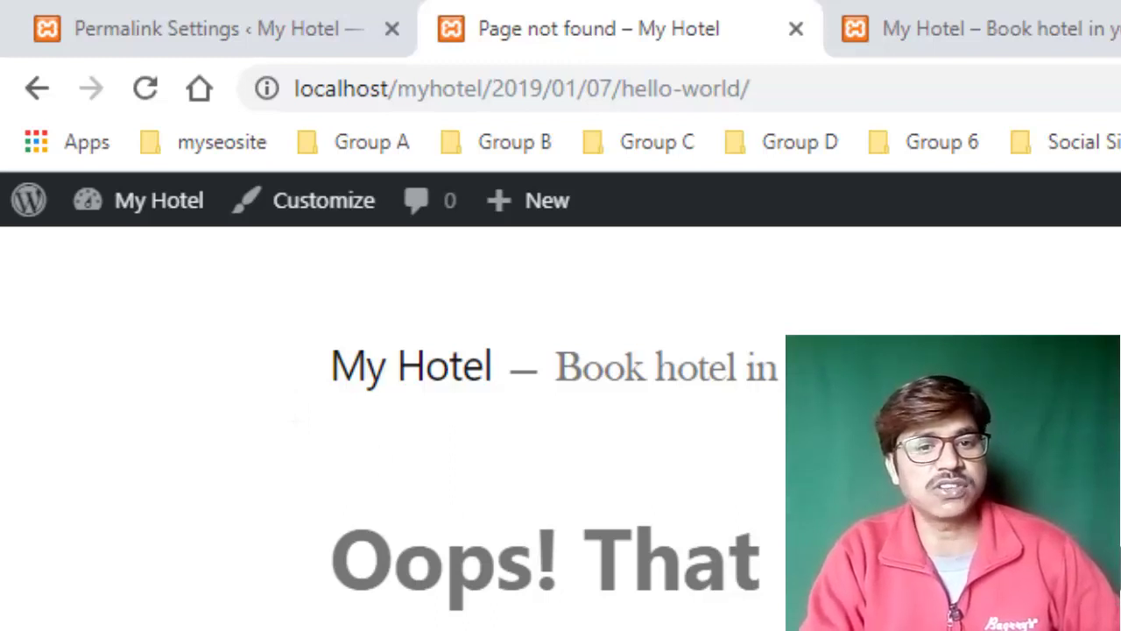
drag(494, 88, 888, 89)
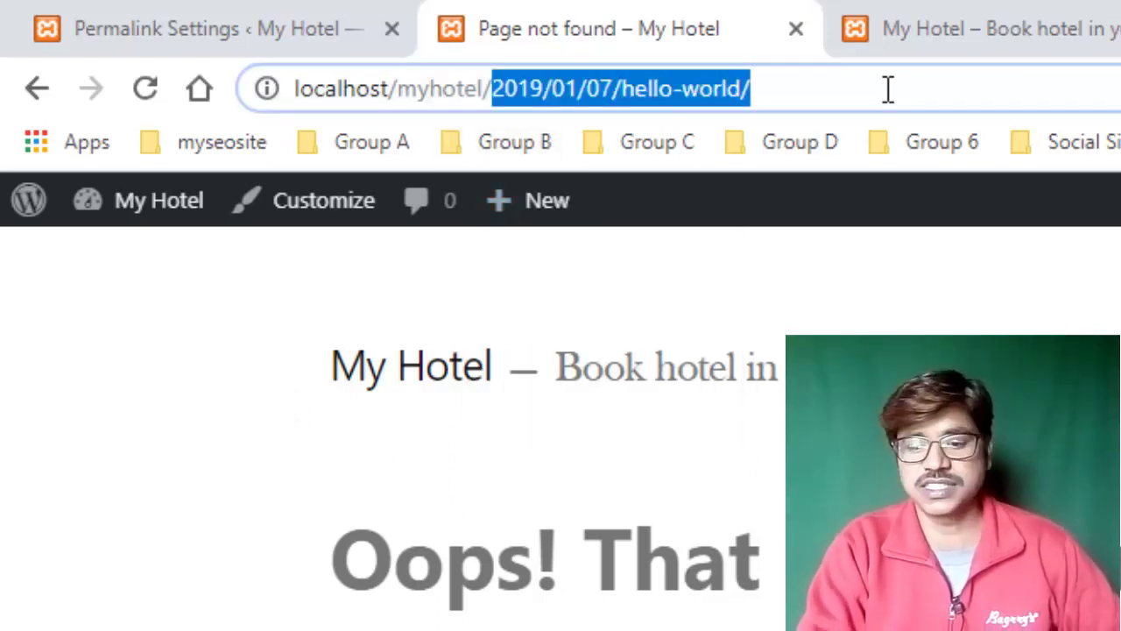
key(BackSpace)
key(Return)
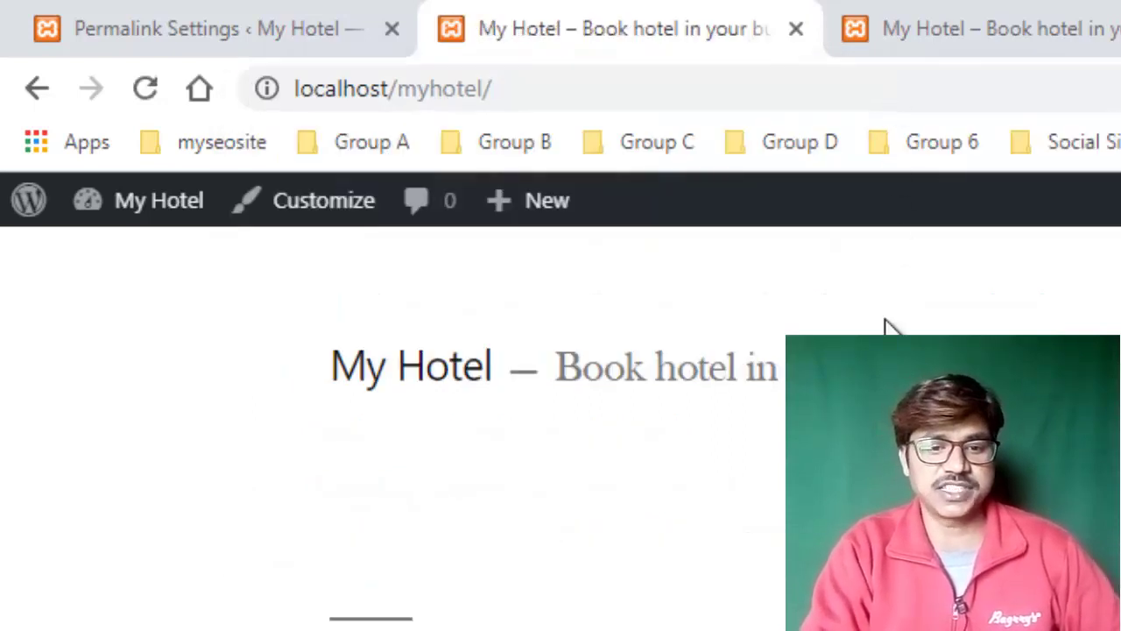
Open the Hello world! post from the homepage, highlight the post-name part of its web address and look down the page.
scroll(749, 619, down, 10)
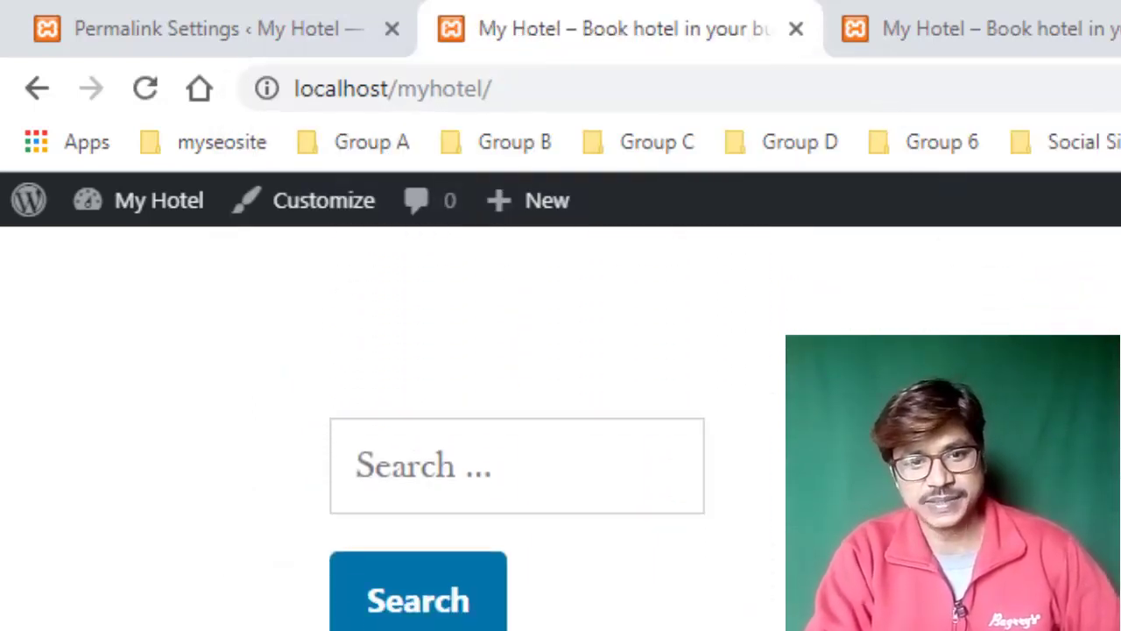
click(1113, 517)
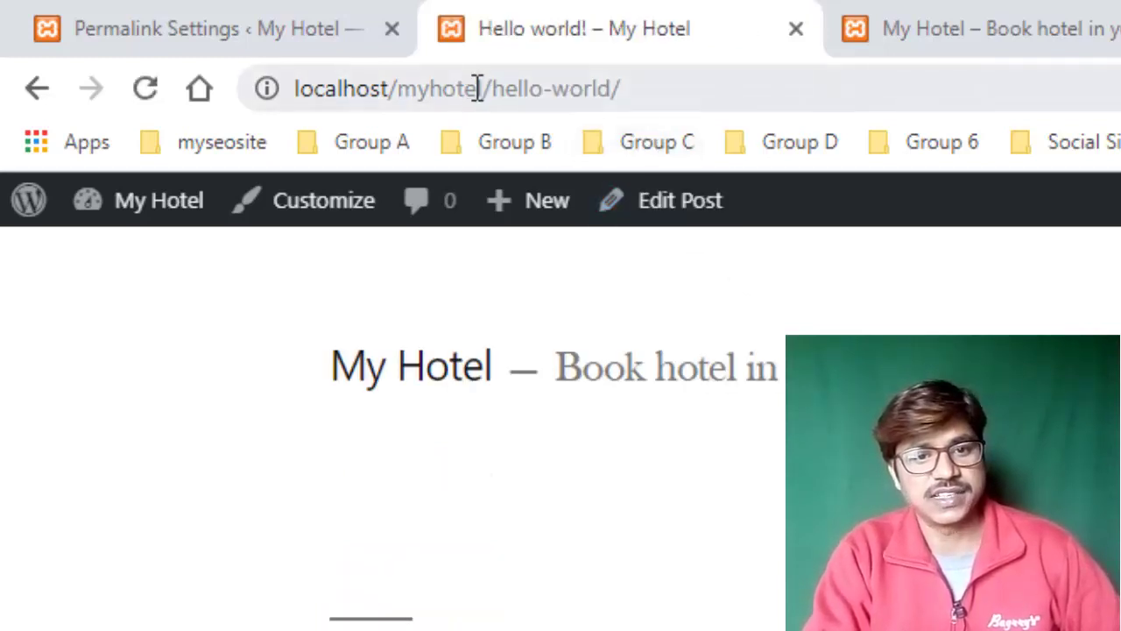
drag(484, 88, 545, 89)
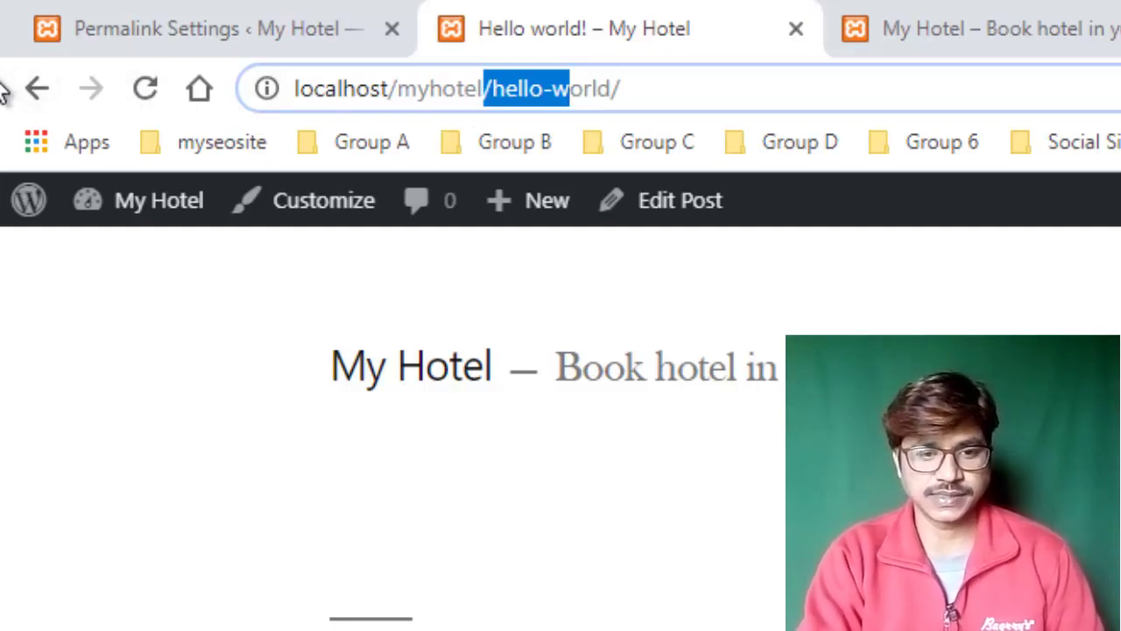
scroll(355, 617, down, 3)
scroll(354, 617, down, 5)
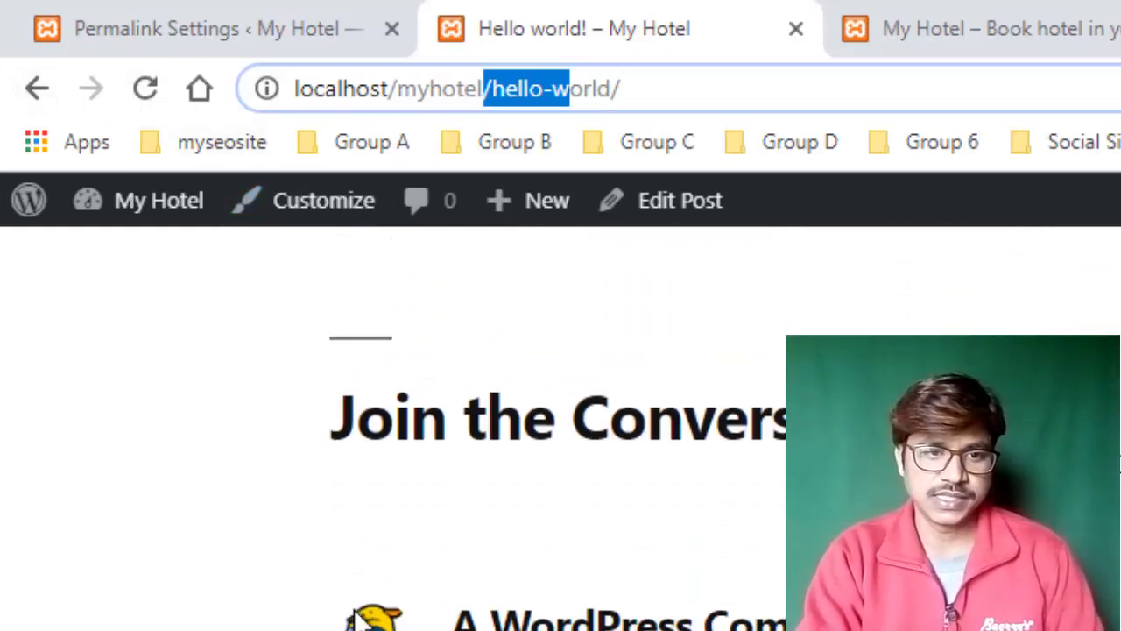
Open the Privacy settings from the WordPress admin and review the options for choosing or creating a Privacy Policy page.
click(219, 27)
scroll(525, 421, down, 4)
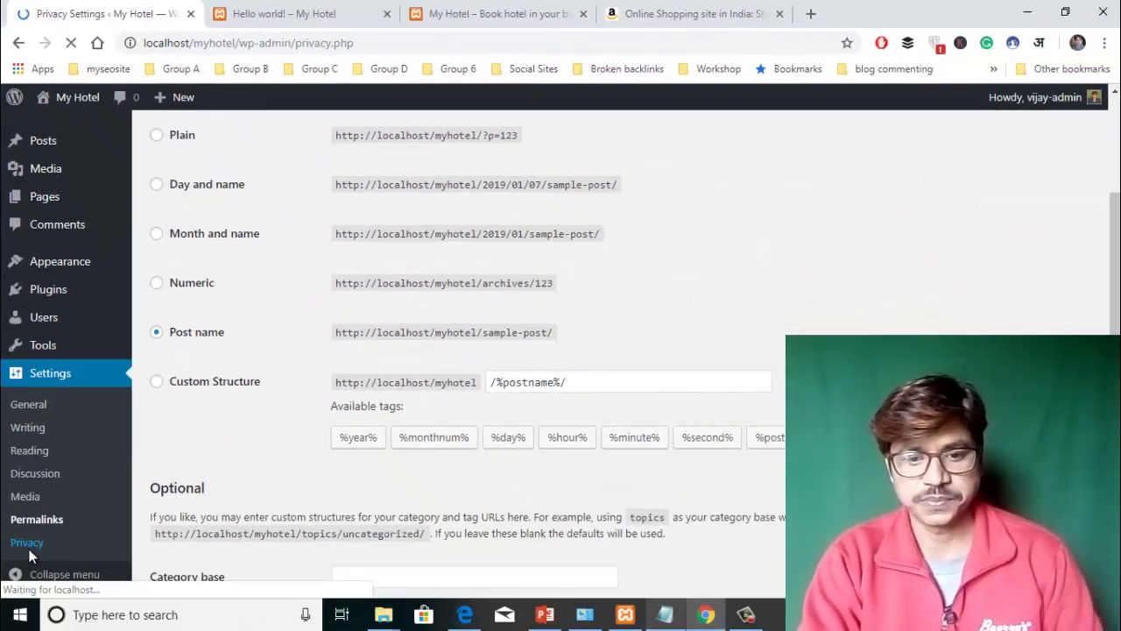
click(26, 537)
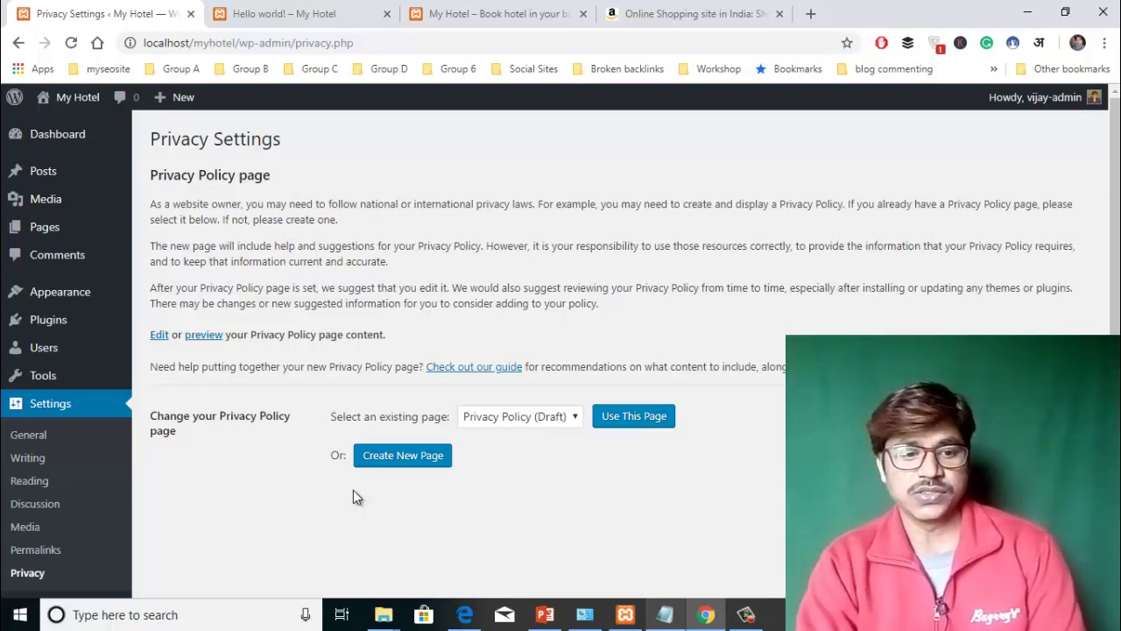
scroll(122, 507, down, 1)
scroll(122, 506, down, 1)
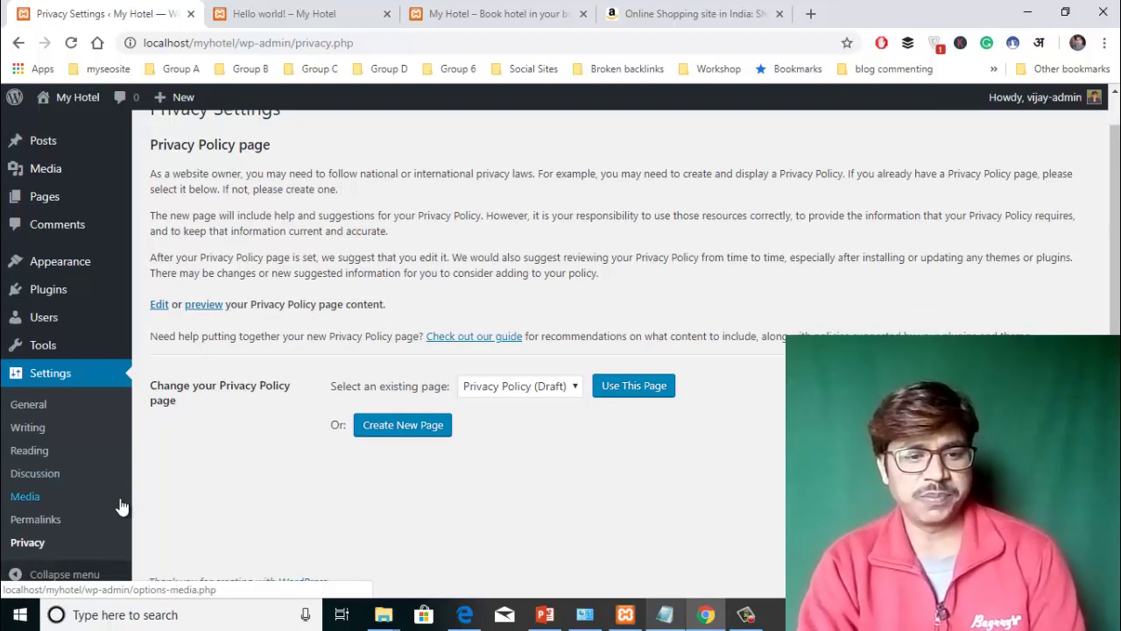